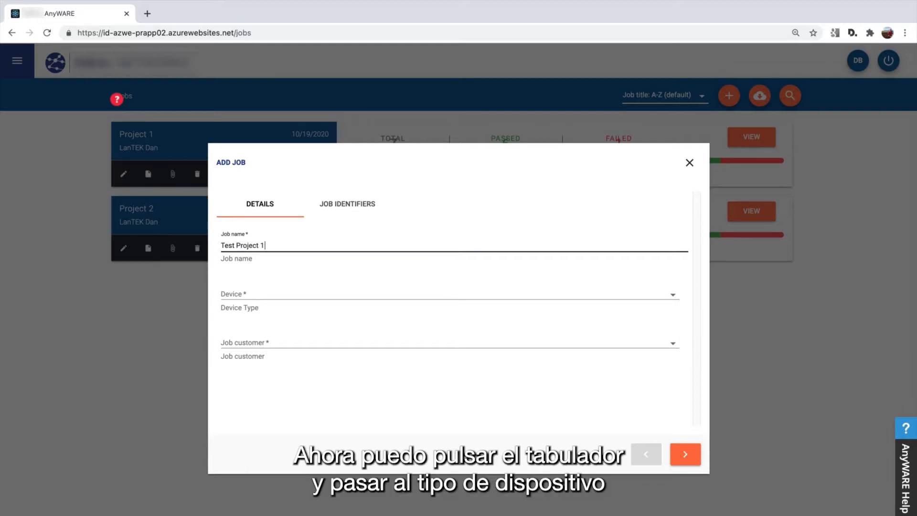
# Set the job device to LanTEK-IV Twisted Pair and open the Add Customer form
pyautogui.press('Tab')
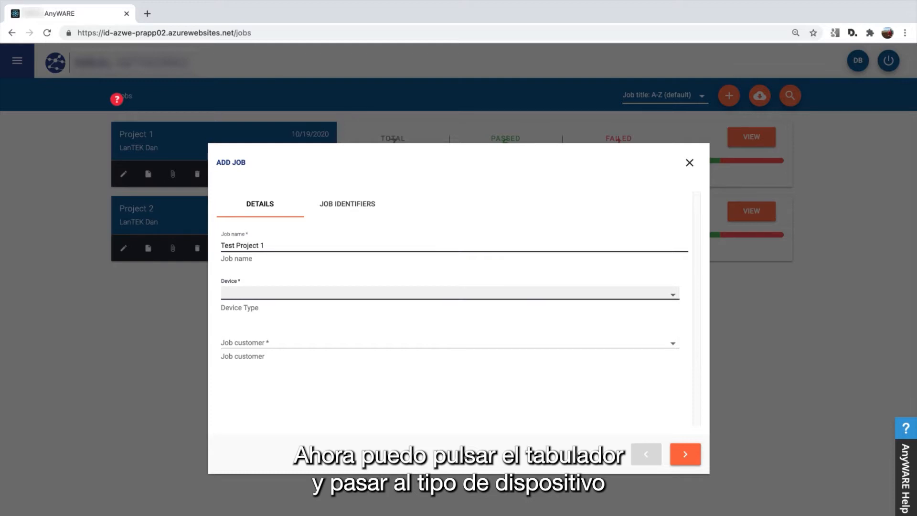
pyautogui.press('Down')
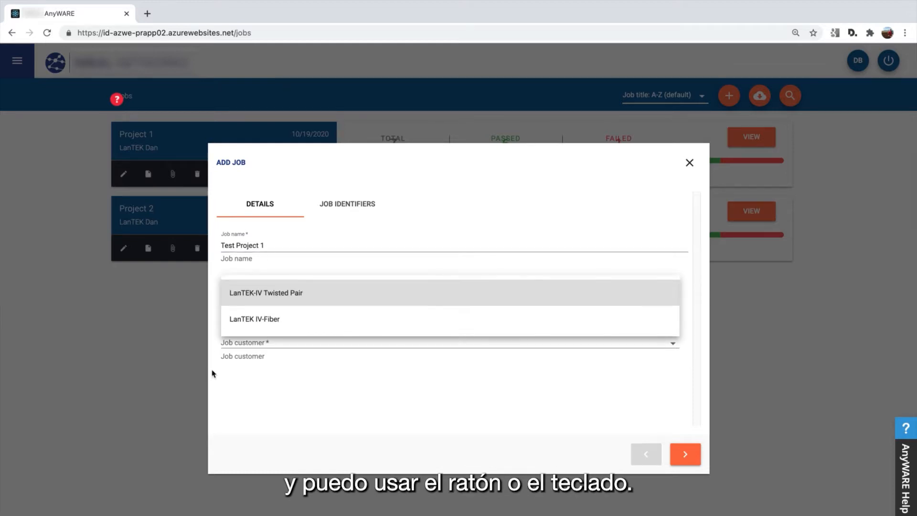
pyautogui.click(258, 291)
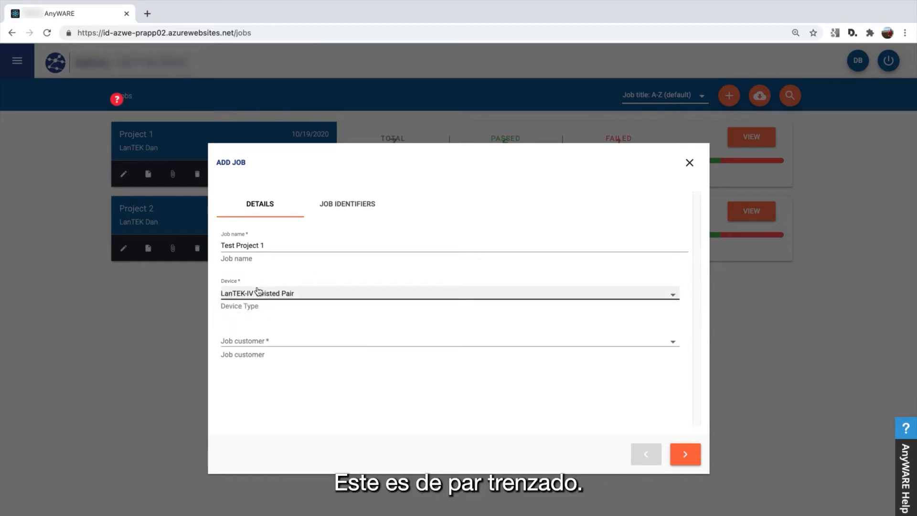
pyautogui.click(274, 343)
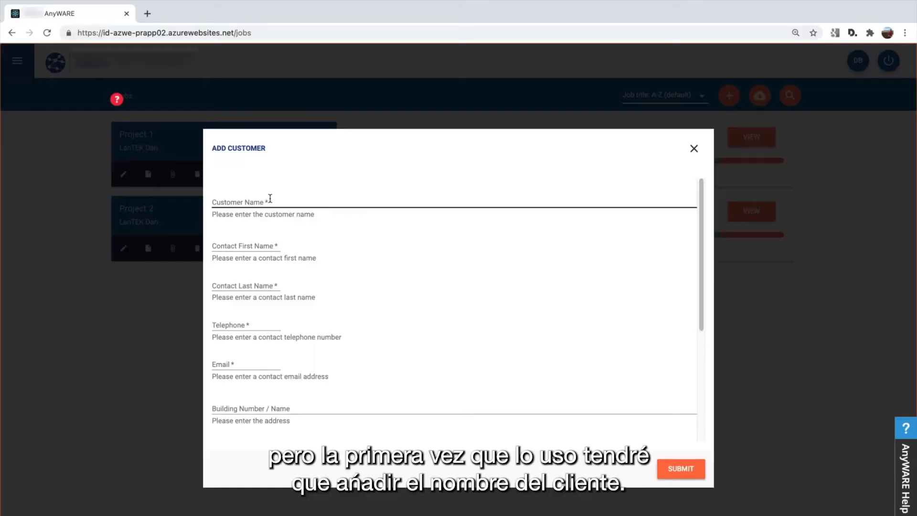
# Enter the contact's first name and correct the customer name to Dans Office
pyautogui.click(278, 197)
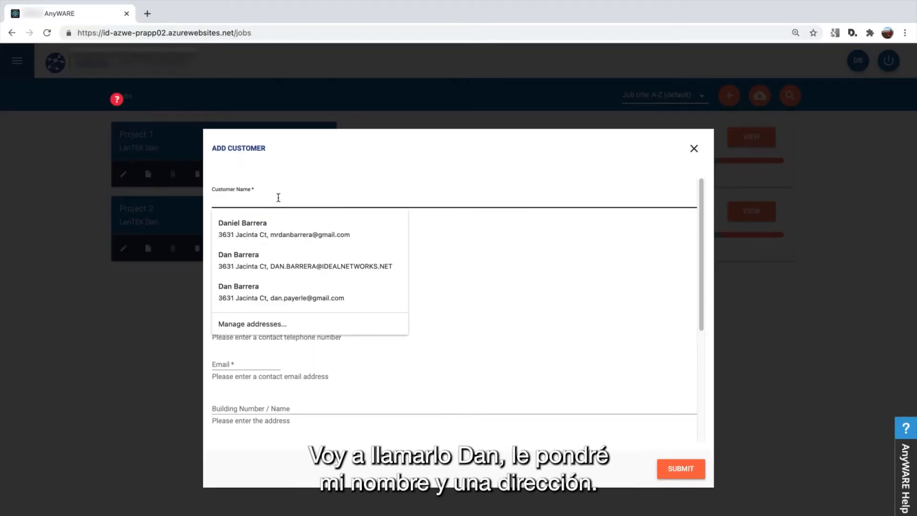
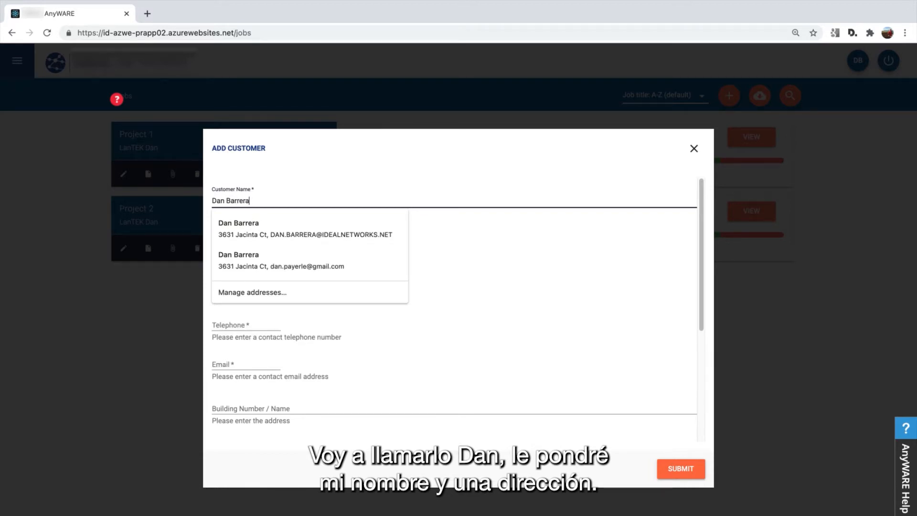
pyautogui.press('Tab')
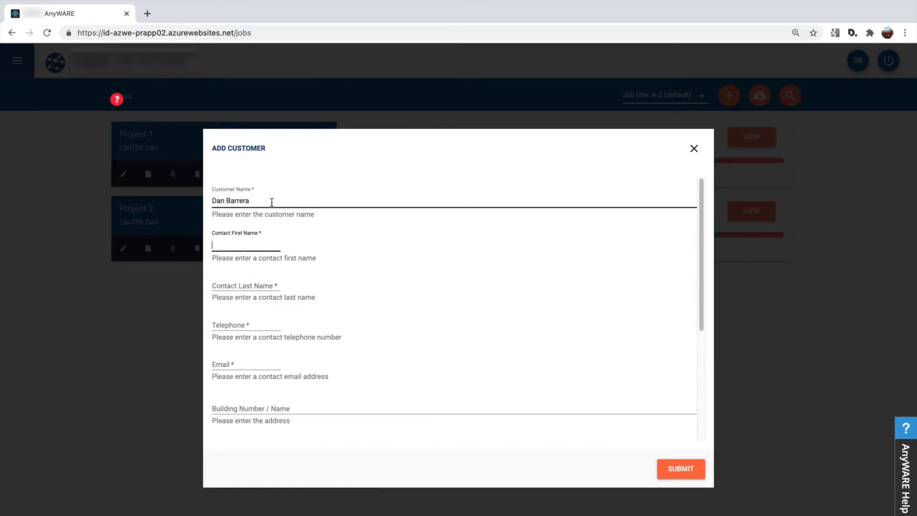
pyautogui.write('Dan')
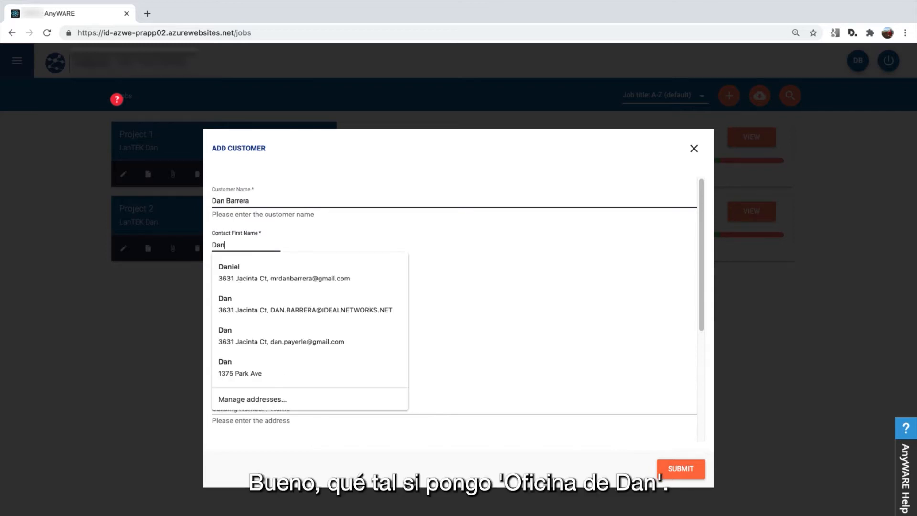
pyautogui.doubleClick(237, 196)
pyautogui.tripleClick(229, 202)
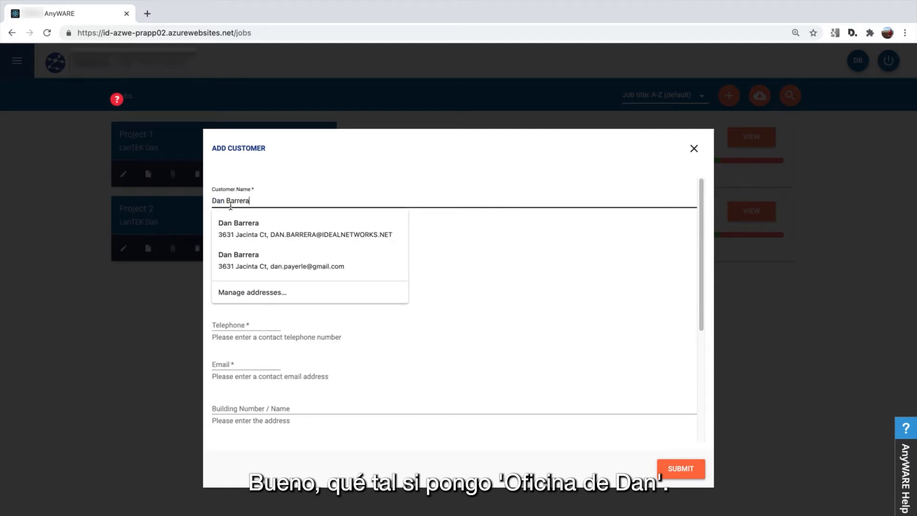
pyautogui.write('Dans Office')
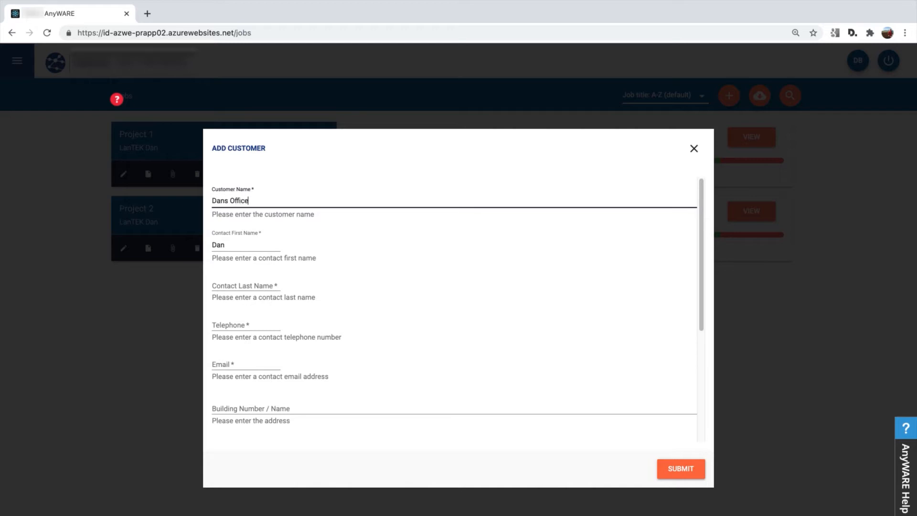
# Fill in the contact's last name, telephone number and e-mail address
pyautogui.press('Tab')
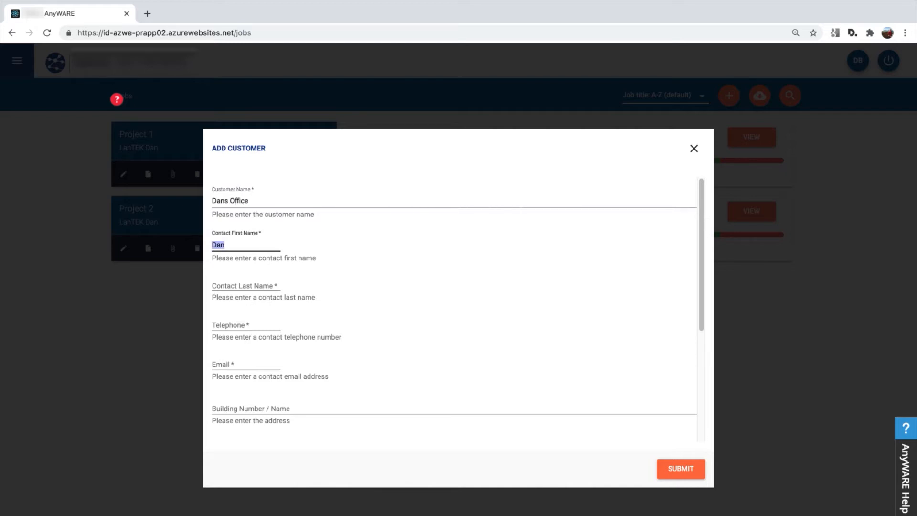
pyautogui.press('Tab')
pyautogui.write('Ba')
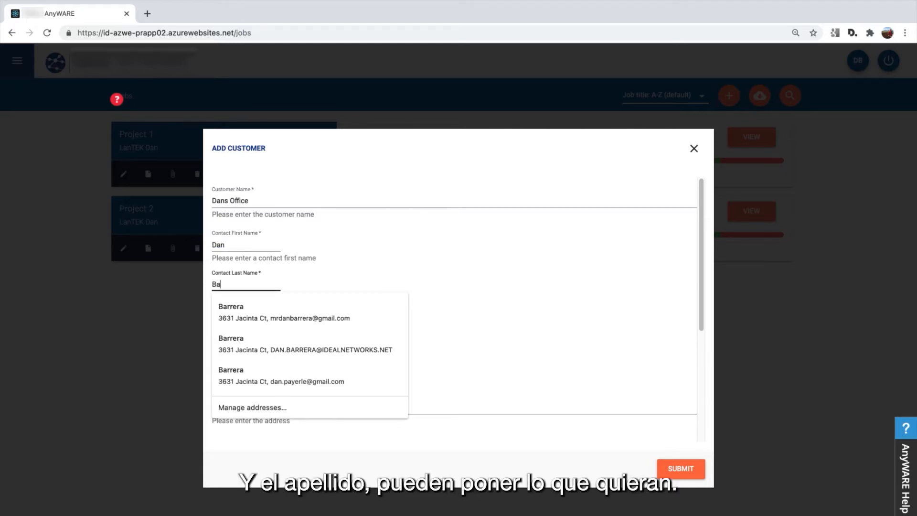
pyautogui.press('Tab')
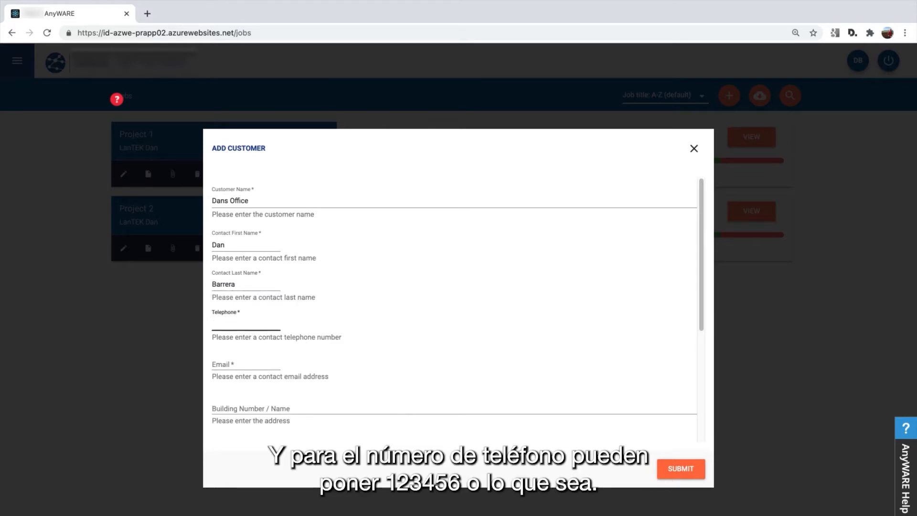
pyautogui.write('123456')
pyautogui.press('Tab')
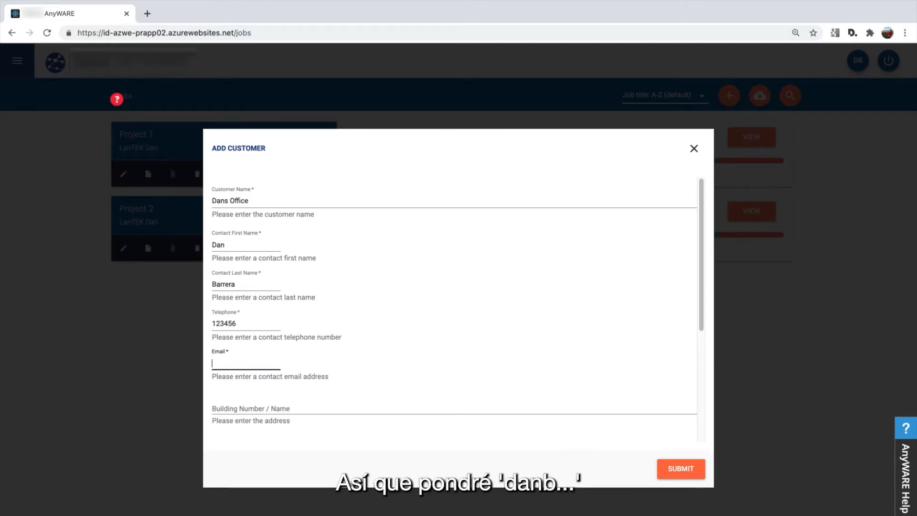
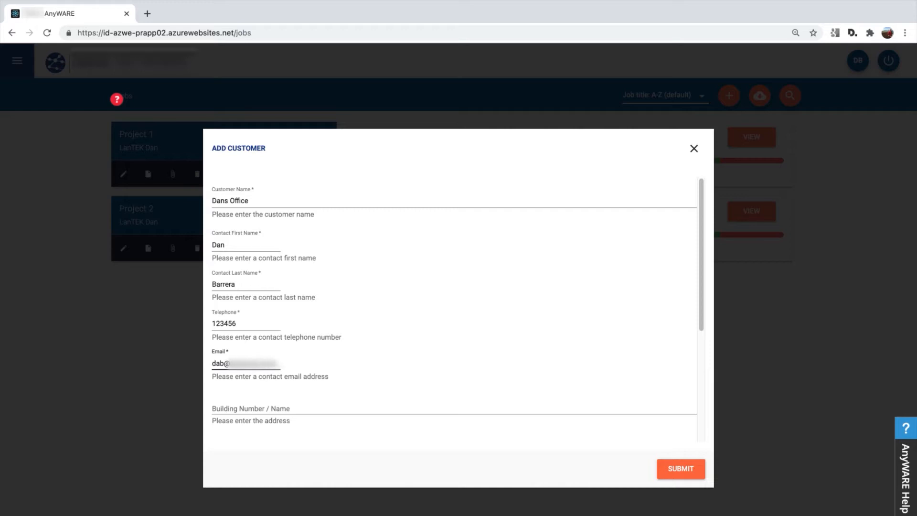
pyautogui.press('Tab')
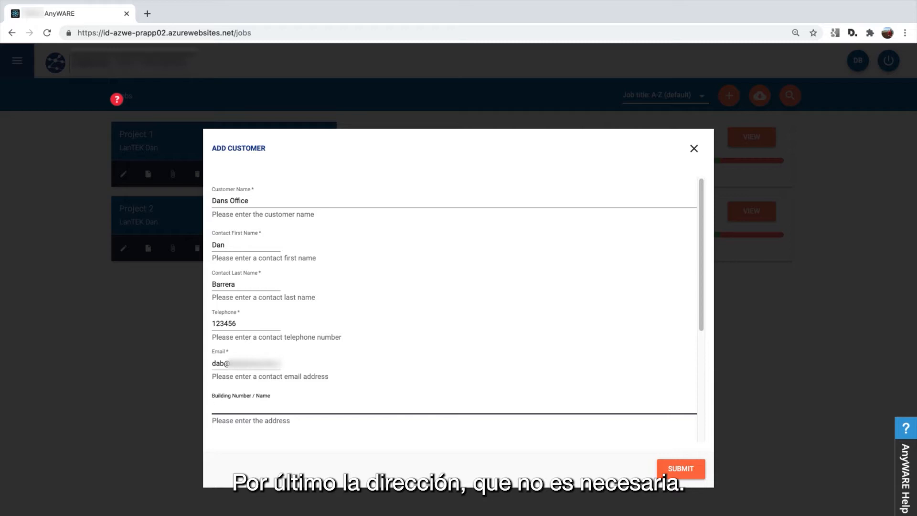
# Leave building, city, state and ZIP blank with country USA, and submit the Dans Office customer
pyautogui.press('Tab')
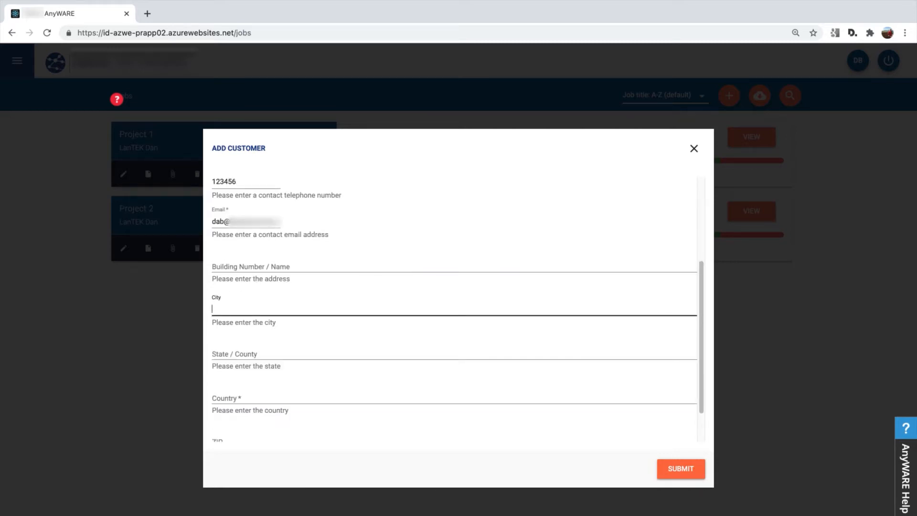
pyautogui.press('Tab')
pyautogui.press('Tab')
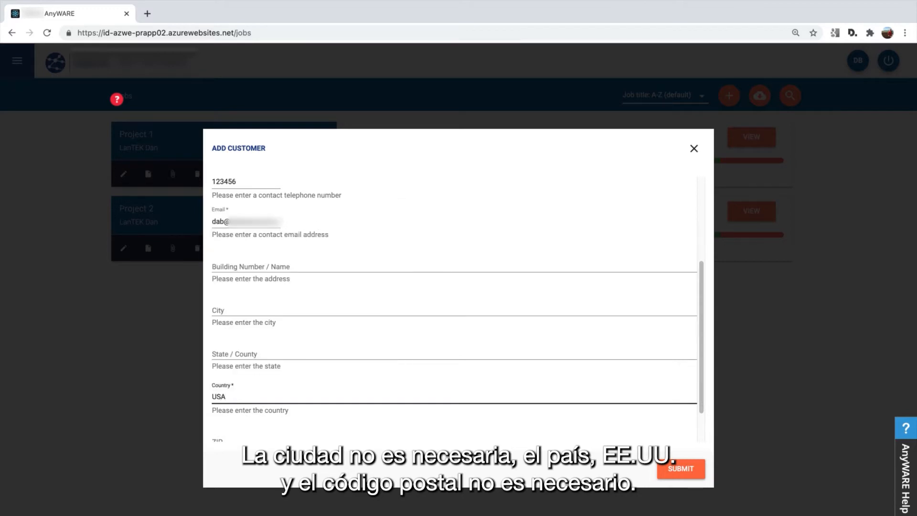
pyautogui.press('Tab')
pyautogui.press('Tab')
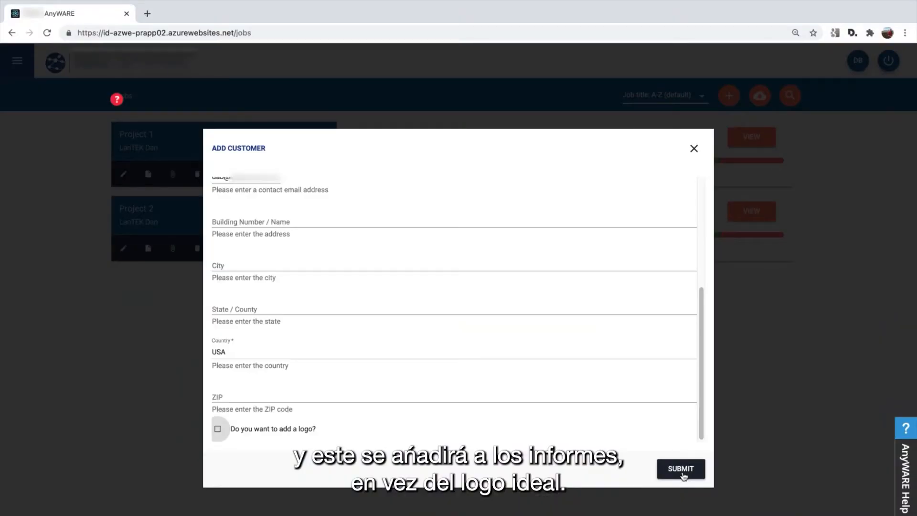
pyautogui.click(683, 473)
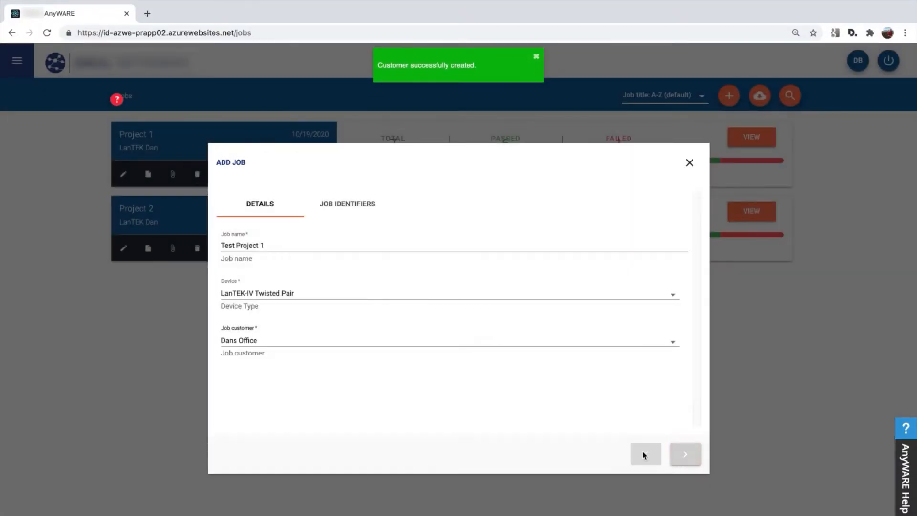
# Select Dans Office as the job customer and advance to the Job Identifiers page
pyautogui.click(258, 343)
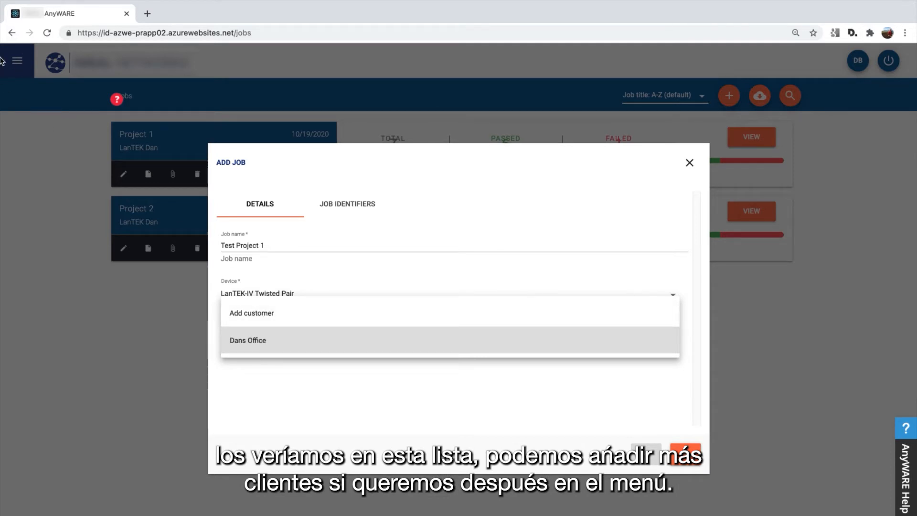
pyautogui.click(693, 450)
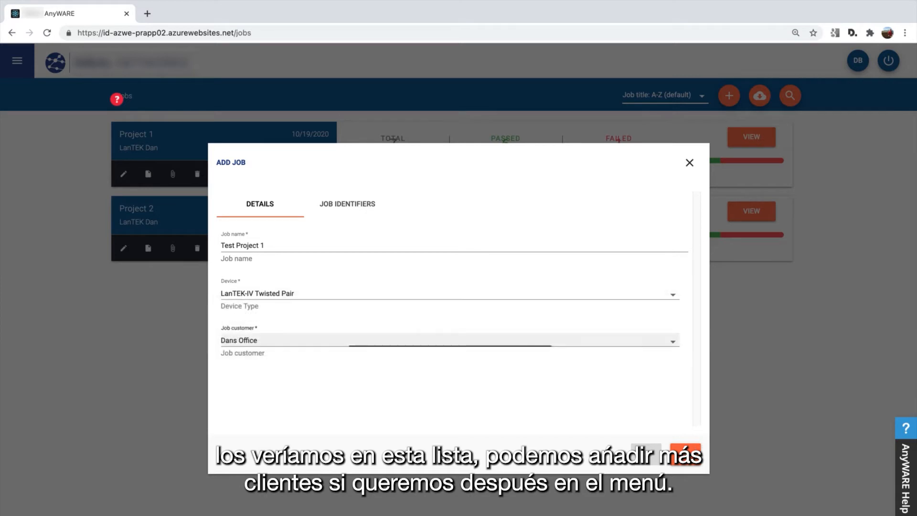
pyautogui.click(686, 456)
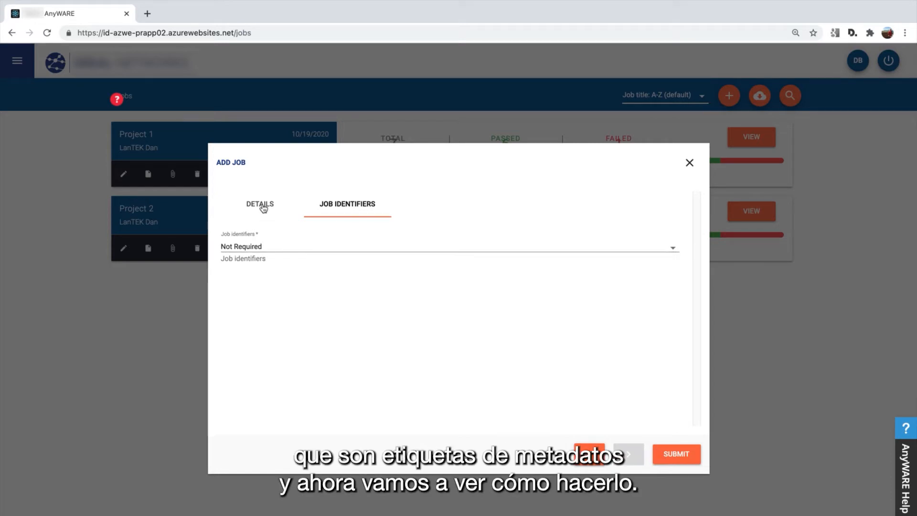
# Set the job identifier scheme to Custom
pyautogui.click(252, 250)
pyautogui.click(242, 220)
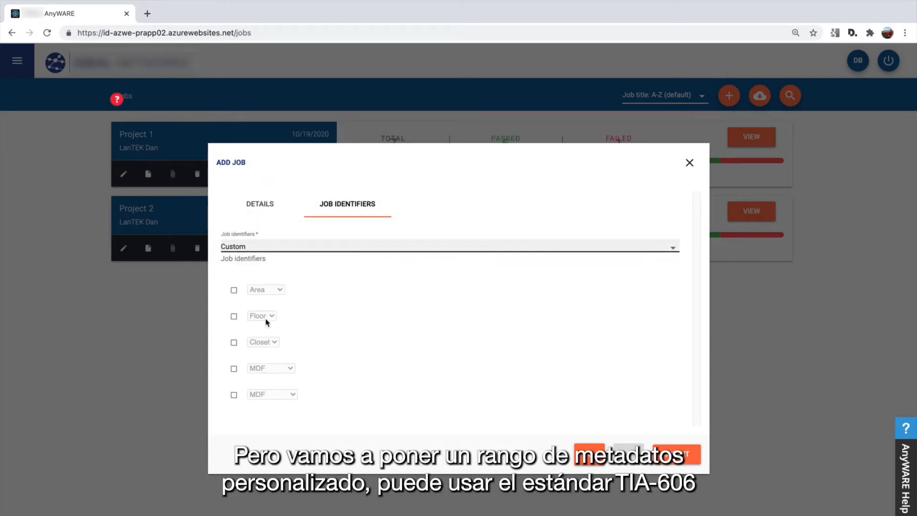
pyautogui.click(243, 249)
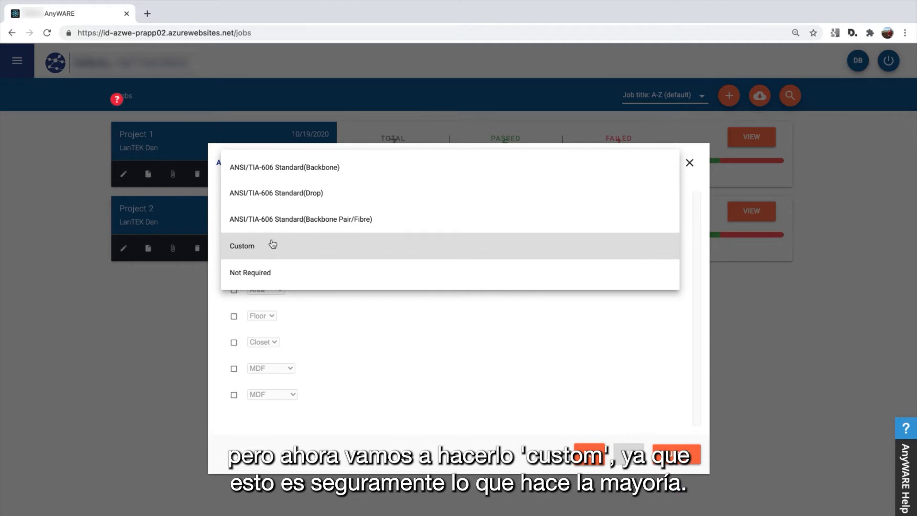
pyautogui.click(258, 248)
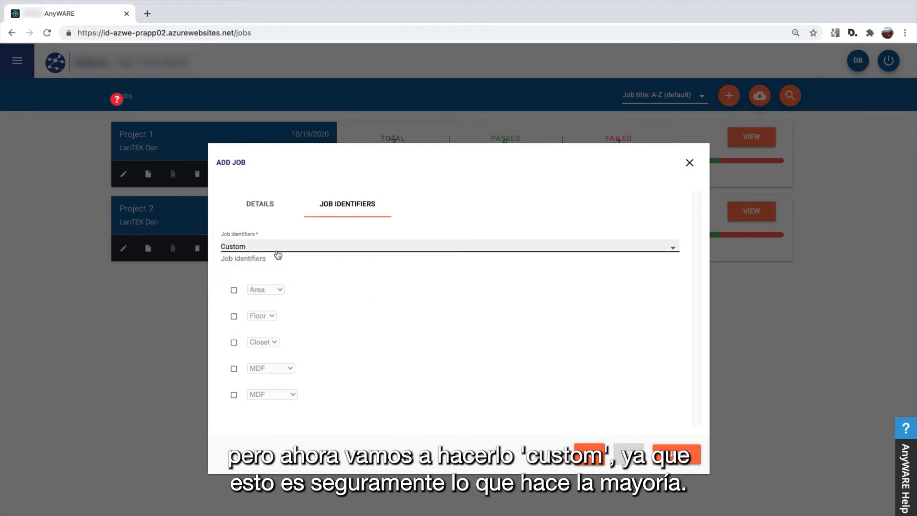
# Enable all five identifier levels: Area, Floor, Closet and both MDF levels
pyautogui.click(234, 291)
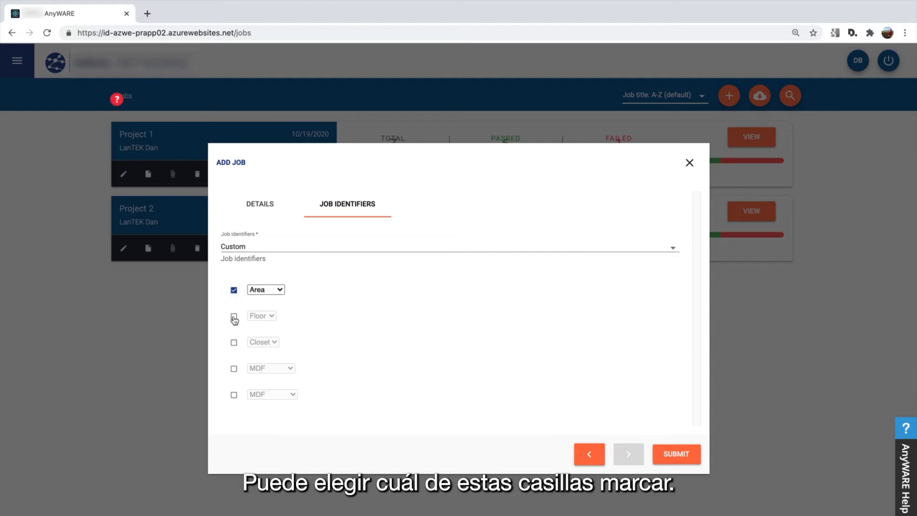
pyautogui.click(234, 317)
pyautogui.click(234, 342)
pyautogui.click(234, 369)
pyautogui.click(234, 395)
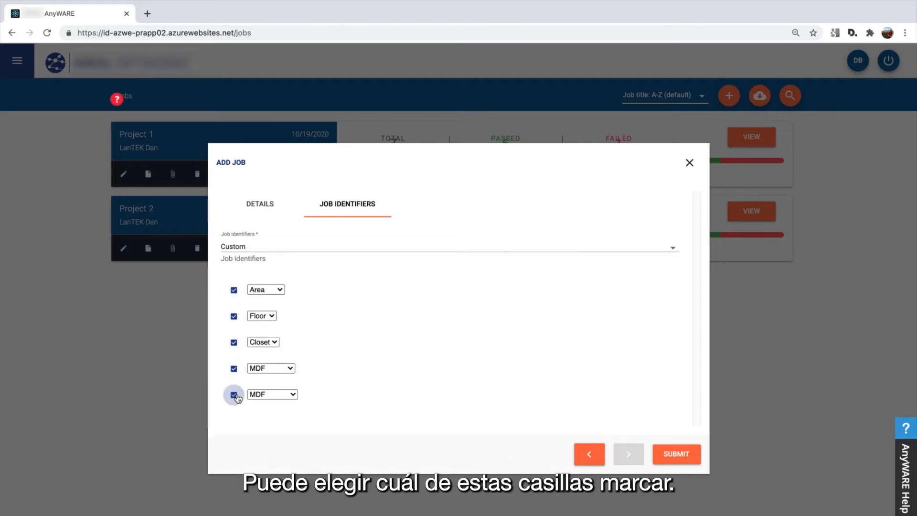
# Set the levels to Building, Floor, TR, Rack and Patch Panel, then disable the first and third
pyautogui.click(276, 291)
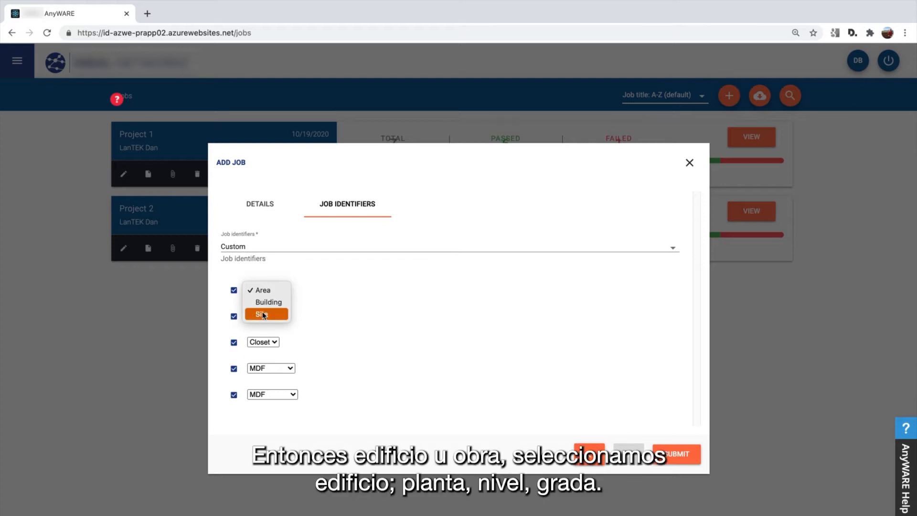
pyautogui.click(264, 305)
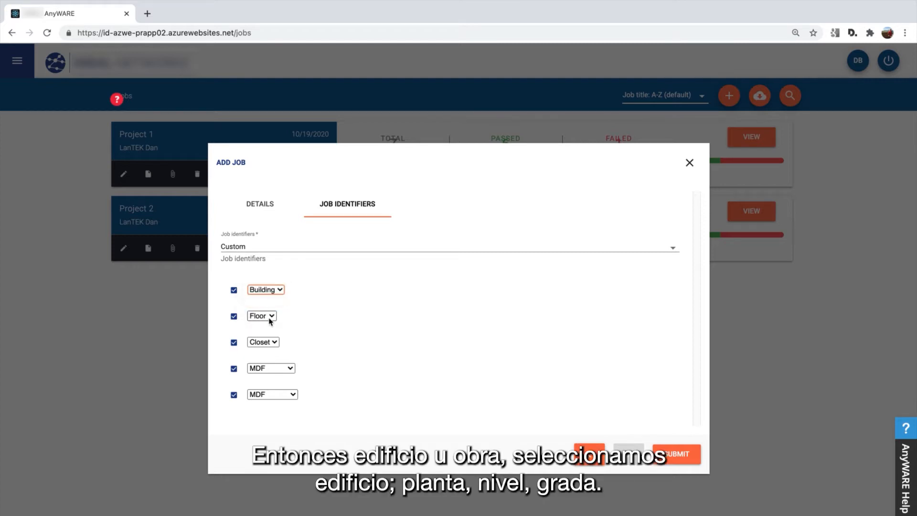
pyautogui.click(268, 317)
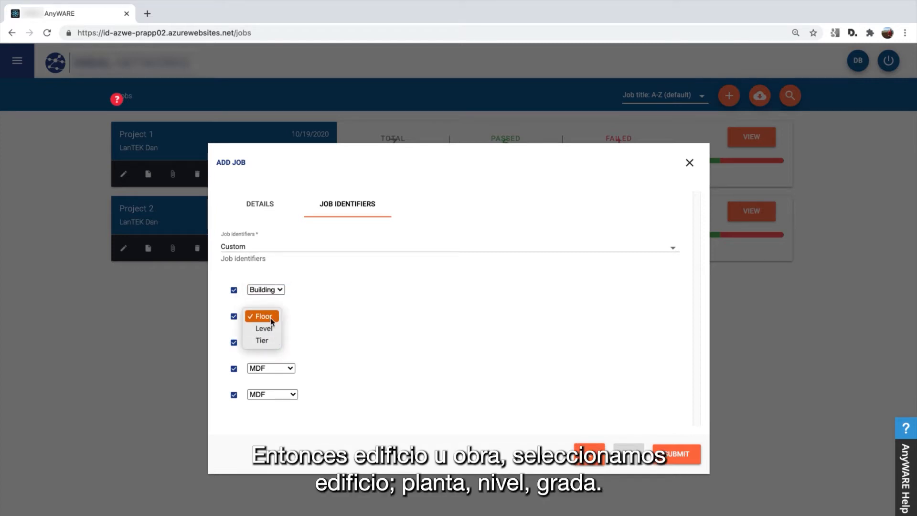
pyautogui.click(268, 317)
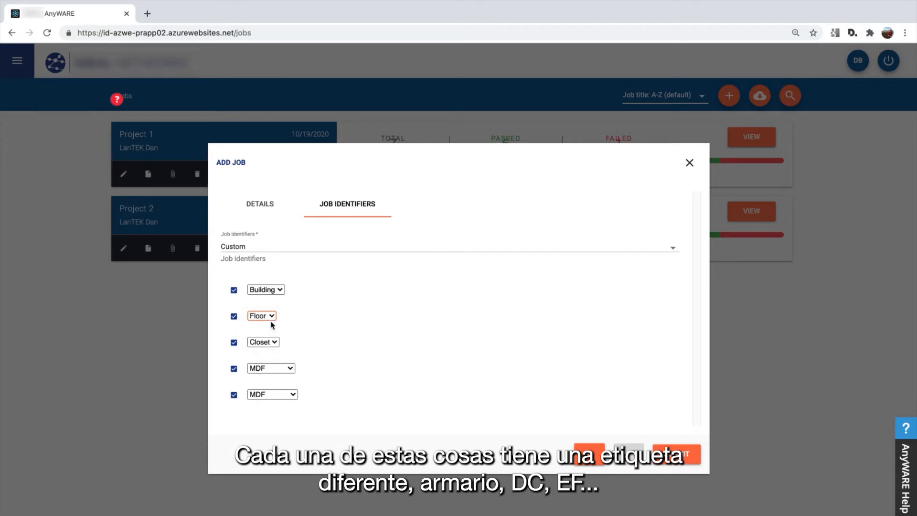
pyautogui.click(277, 345)
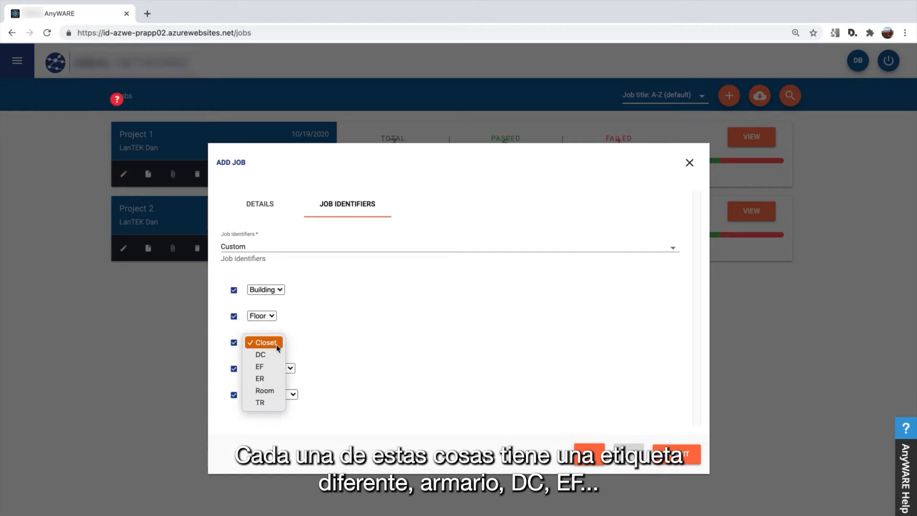
pyautogui.click(270, 404)
pyautogui.click(290, 370)
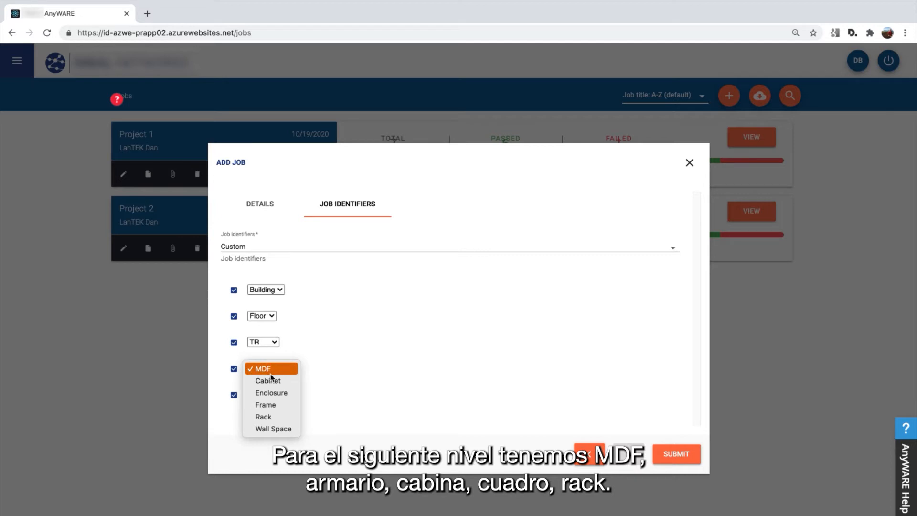
pyautogui.click(279, 416)
pyautogui.click(277, 400)
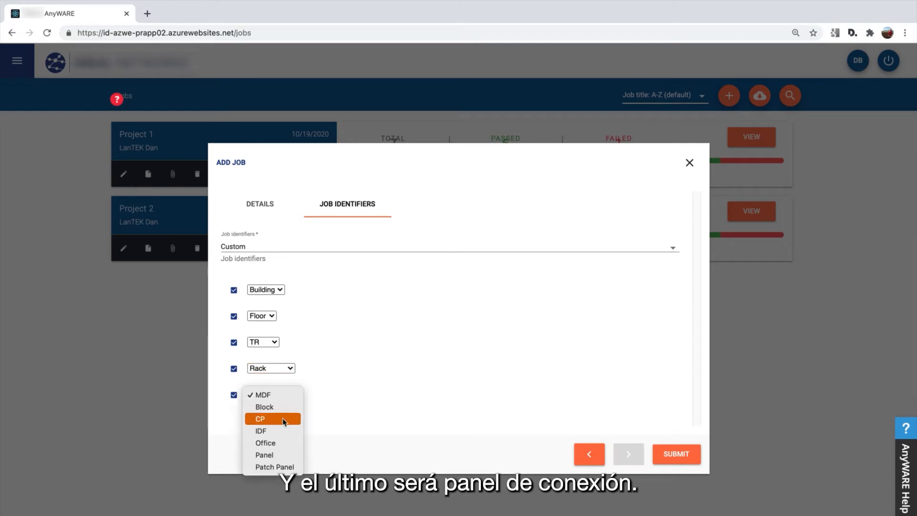
pyautogui.click(286, 467)
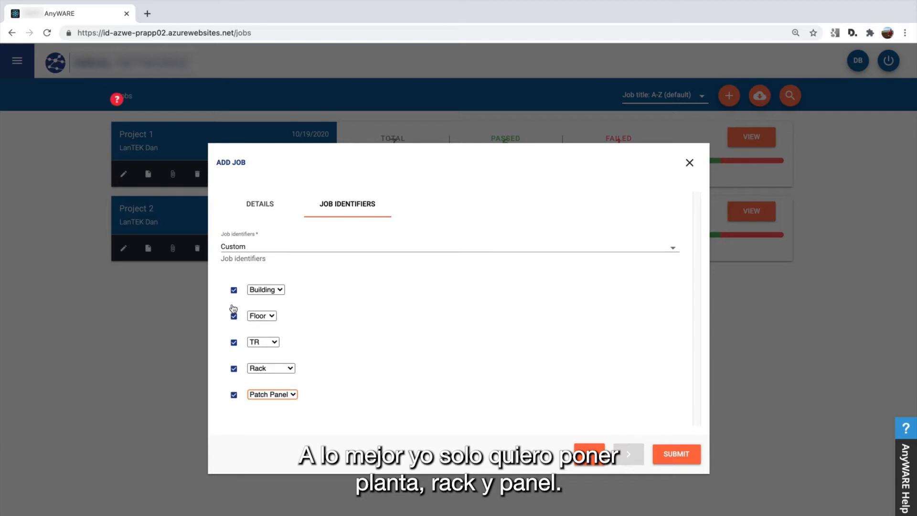
pyautogui.click(233, 290)
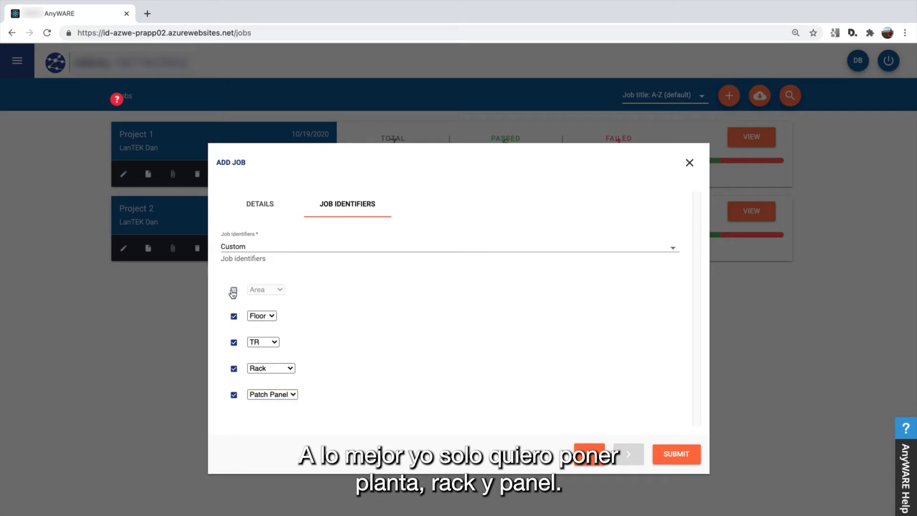
pyautogui.click(234, 343)
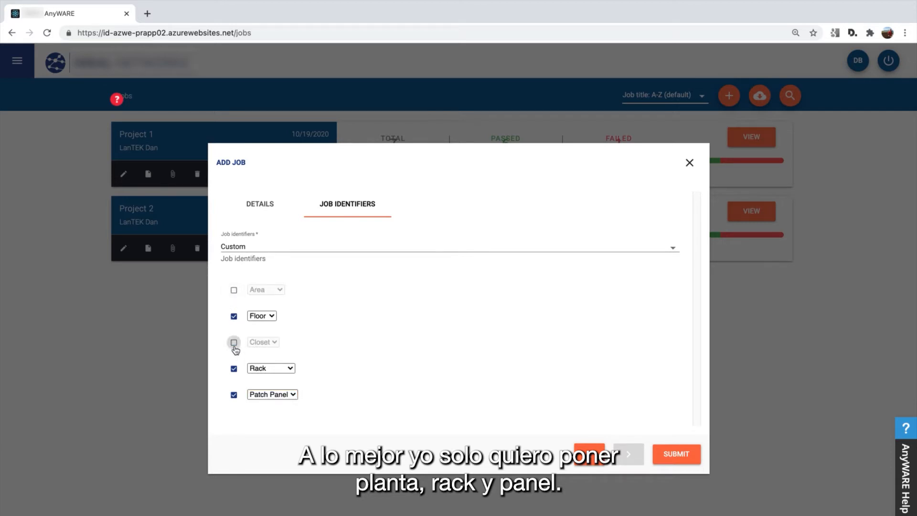
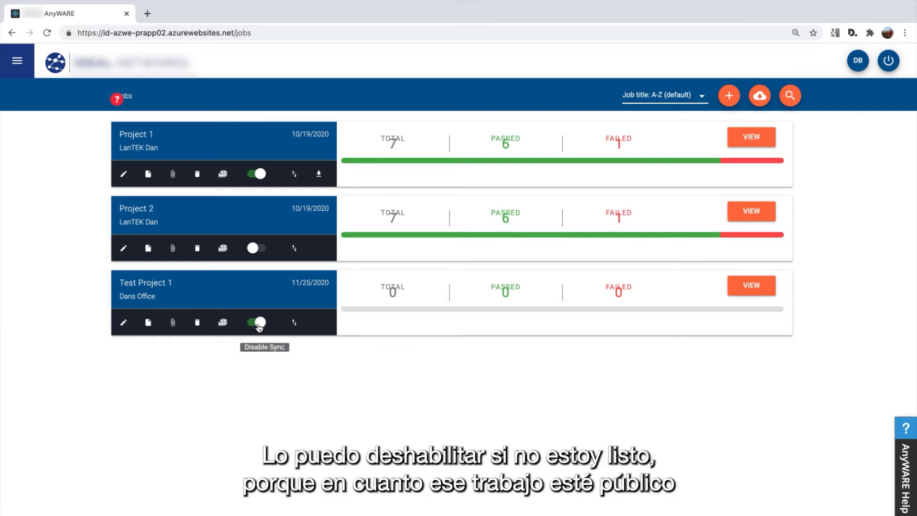
# Turn off sync for Test Project 1 and open its job page, which has 0 tests
pyautogui.click(259, 323)
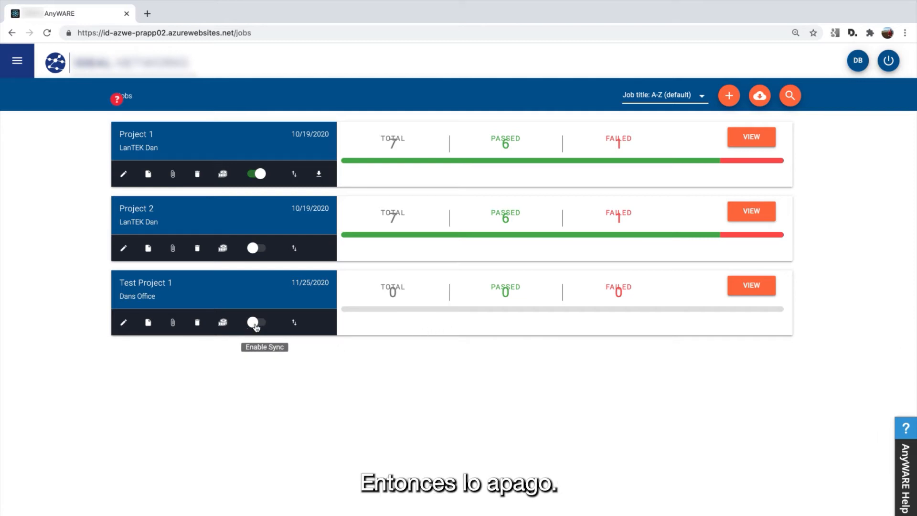
pyautogui.click(769, 289)
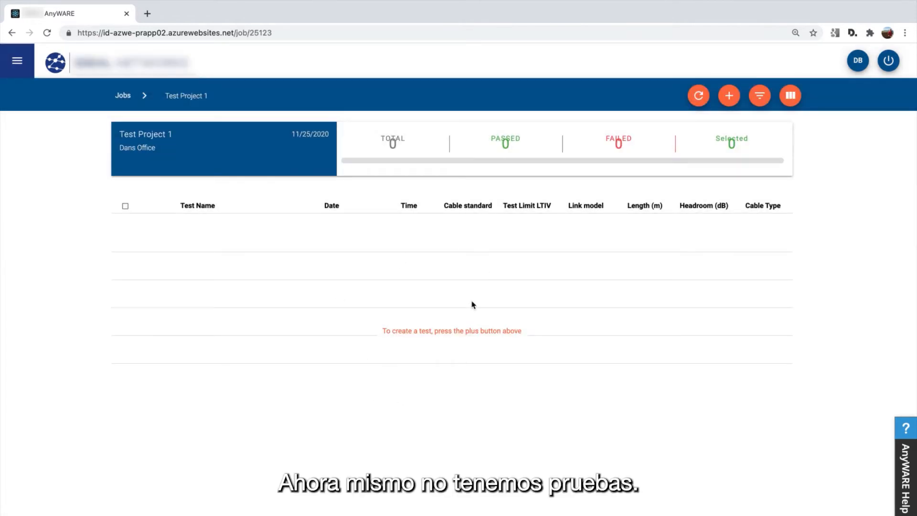
# Start creating LanTEK-IV Twisted Pair tests and bring up the Test Prefix choices
pyautogui.click(730, 97)
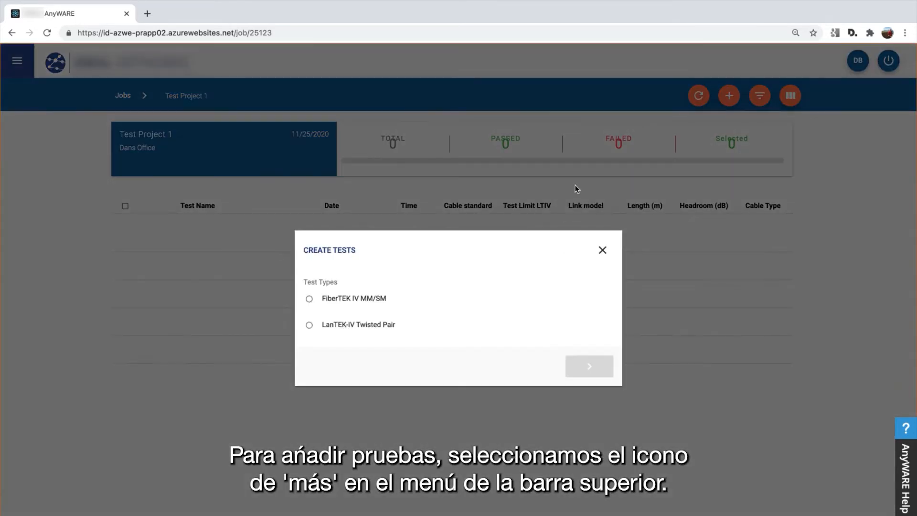
pyautogui.click(374, 329)
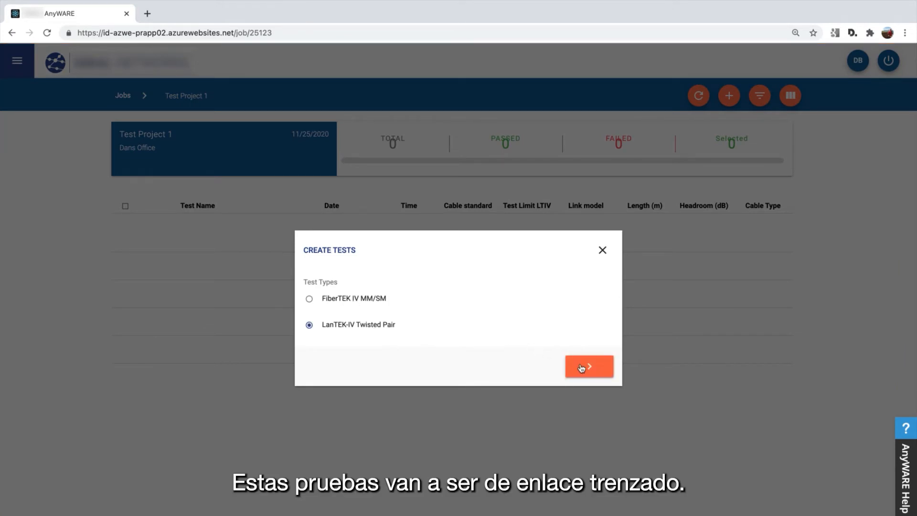
pyautogui.click(582, 369)
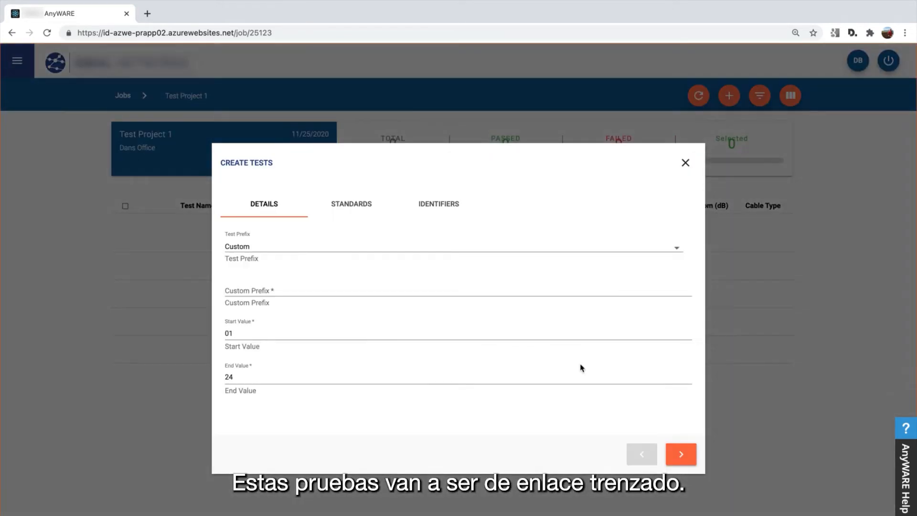
pyautogui.click(263, 253)
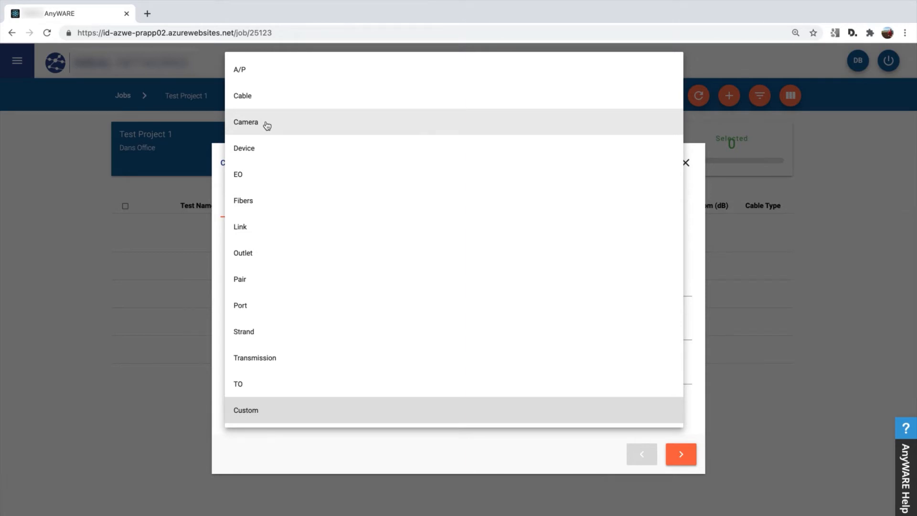
# Set a Custom test prefix of 'Camera-' instead of the plain Camera prefix
pyautogui.click(267, 126)
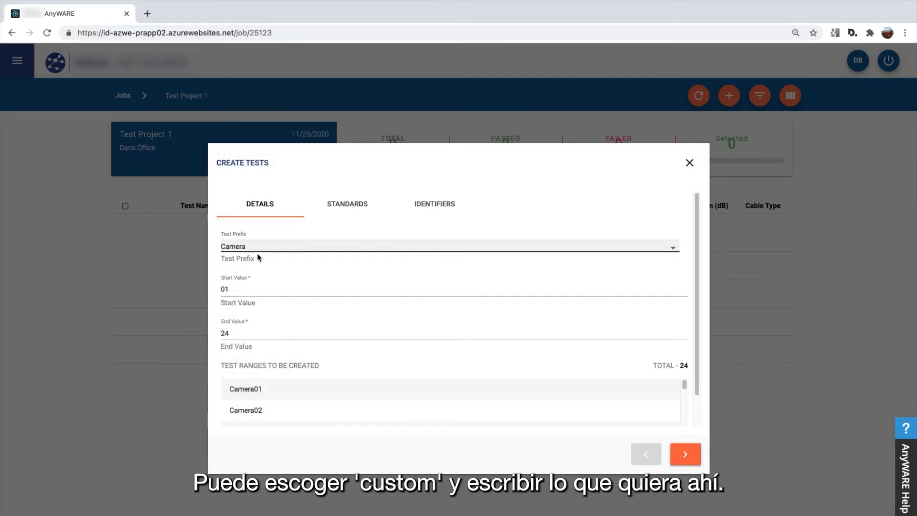
pyautogui.click(173, 220)
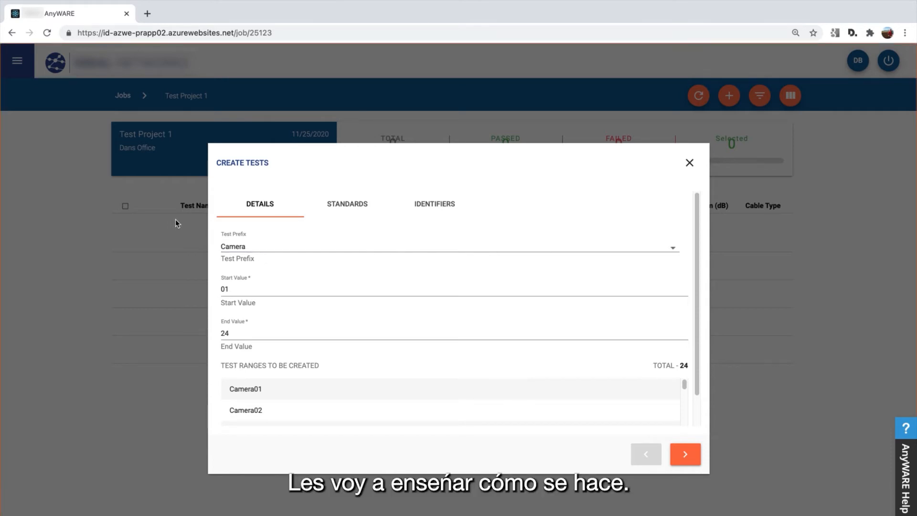
pyautogui.click(243, 244)
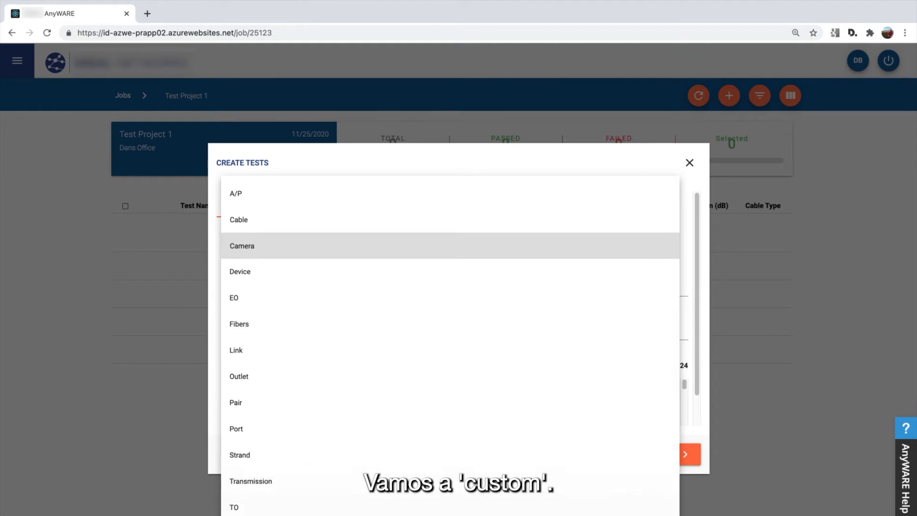
pyautogui.click(244, 515)
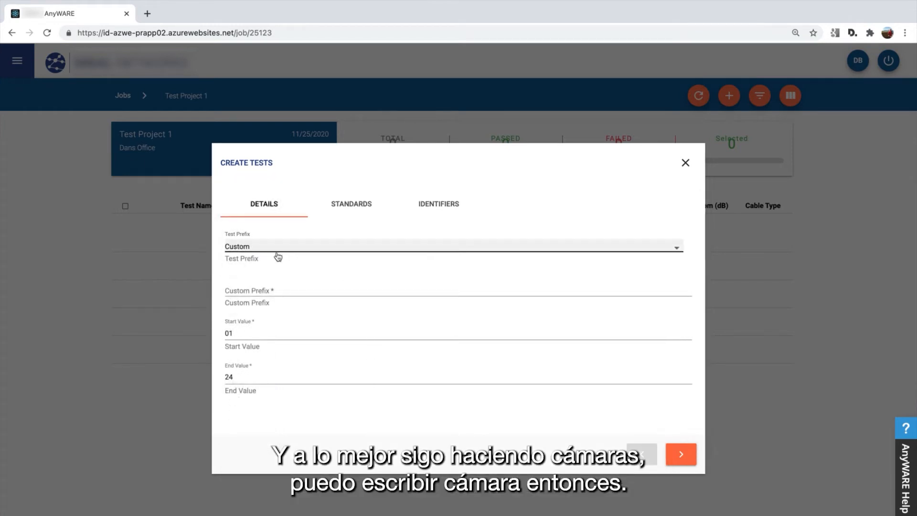
pyautogui.click(244, 293)
pyautogui.write('Camera')
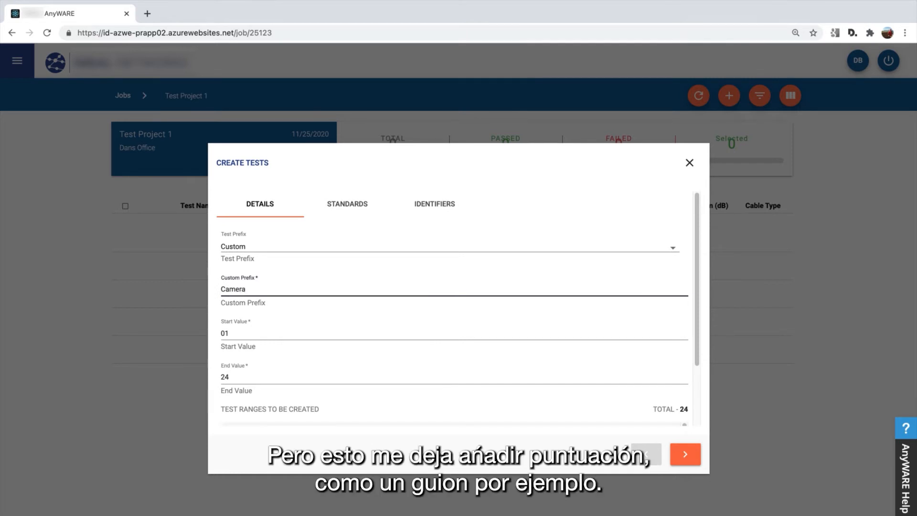
pyautogui.write('-')
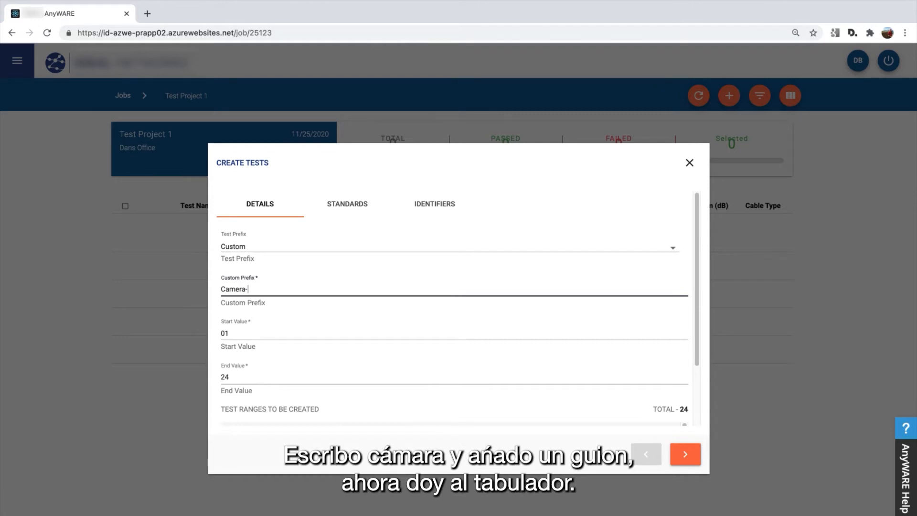
pyautogui.press('Tab')
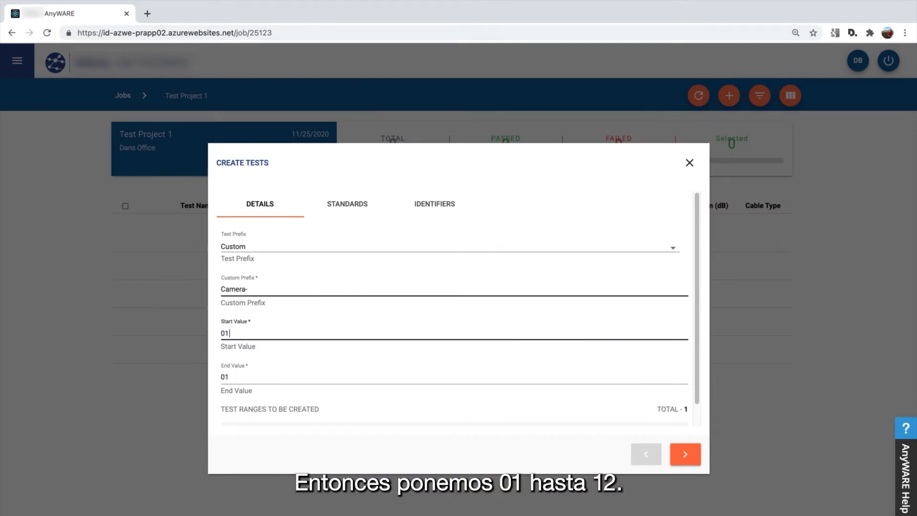
# Try end values 12 and 122 to trigger Invalid Range errors against start 01
pyautogui.press('Tab')
pyautogui.write('12')
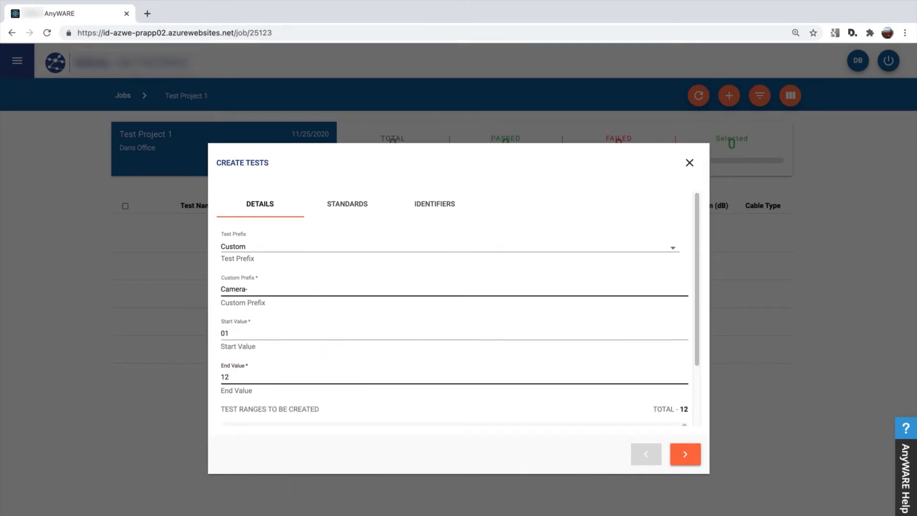
pyautogui.press('BackSpace')
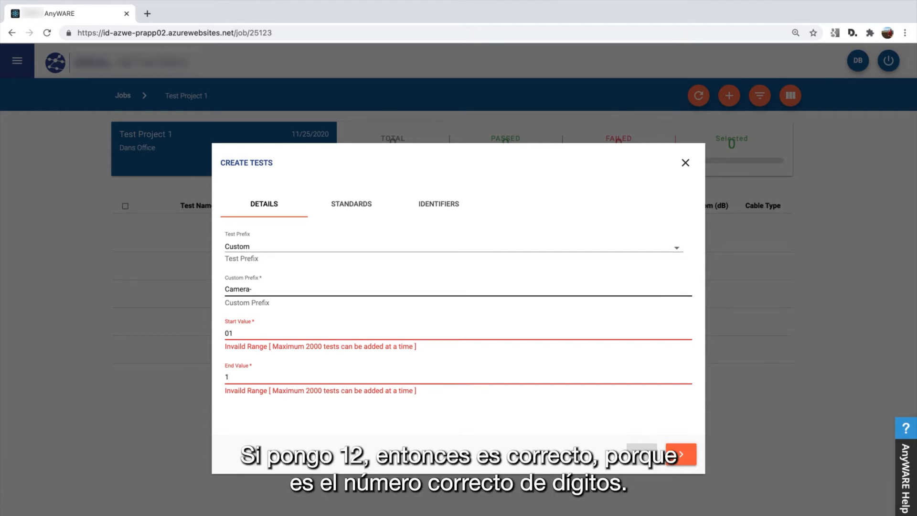
pyautogui.write('2')
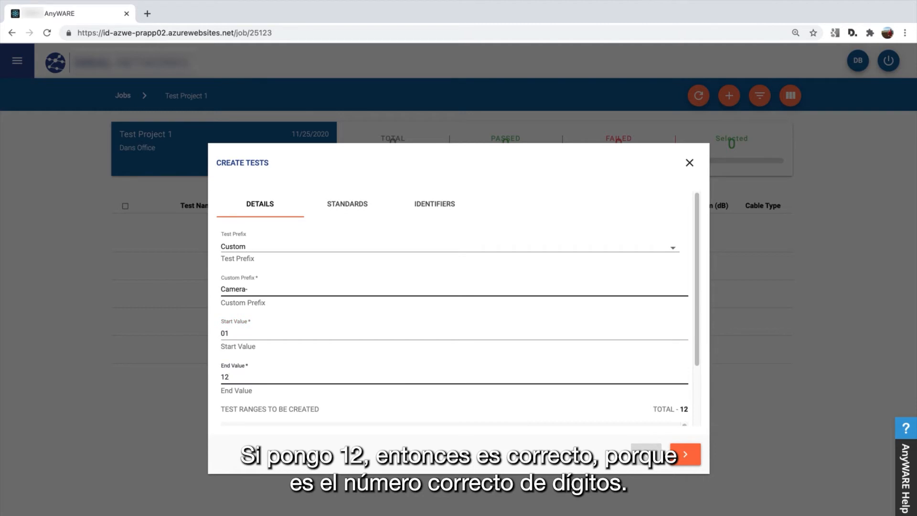
pyautogui.write('2')
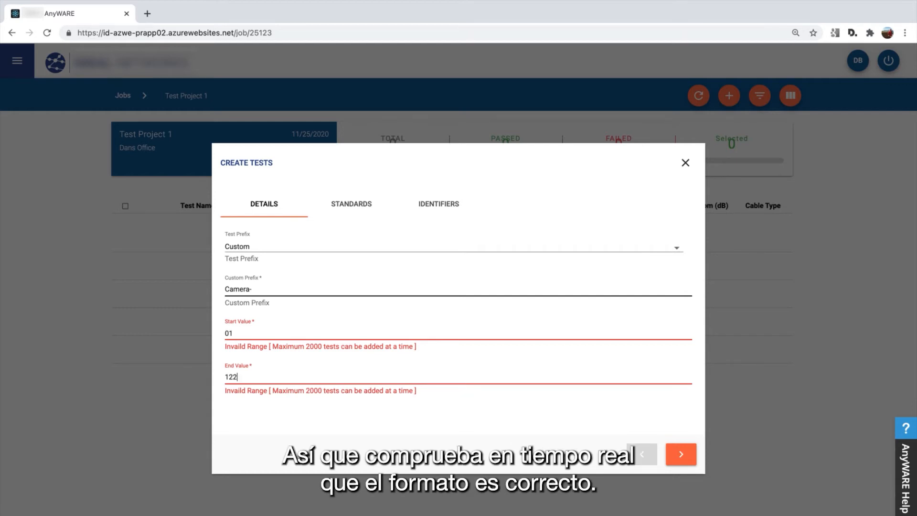
pyautogui.press('BackSpace')
pyautogui.press('BackSpace')
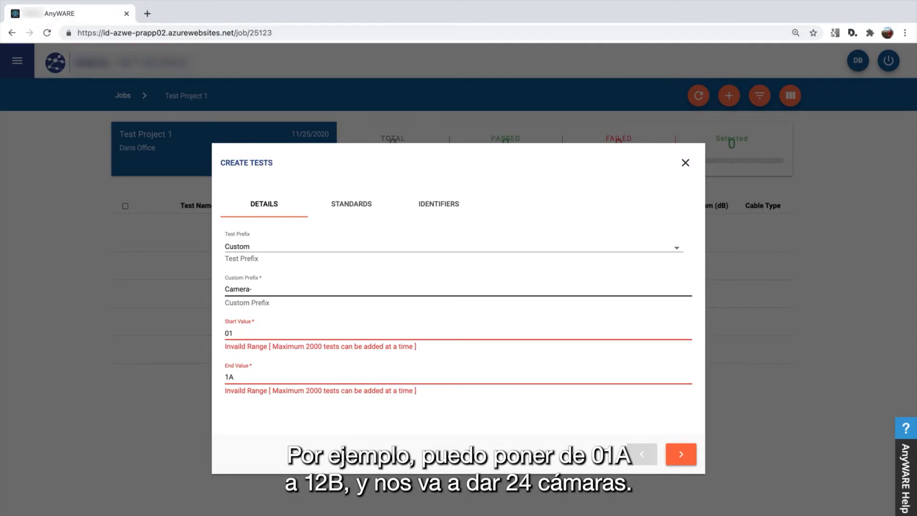
# Set the range to 01A–12B and review the 24 previewed tests
pyautogui.doubleClick(229, 333)
pyautogui.write('01')
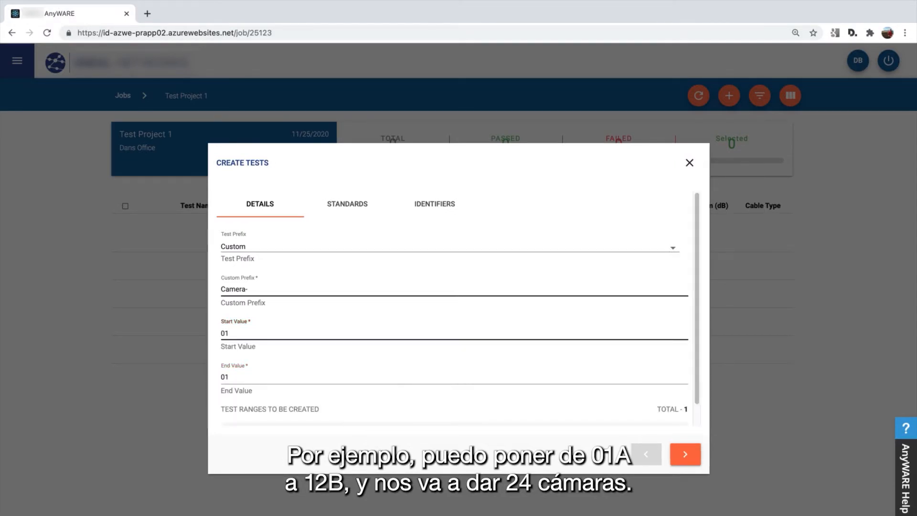
pyautogui.write('A')
pyautogui.press('Tab')
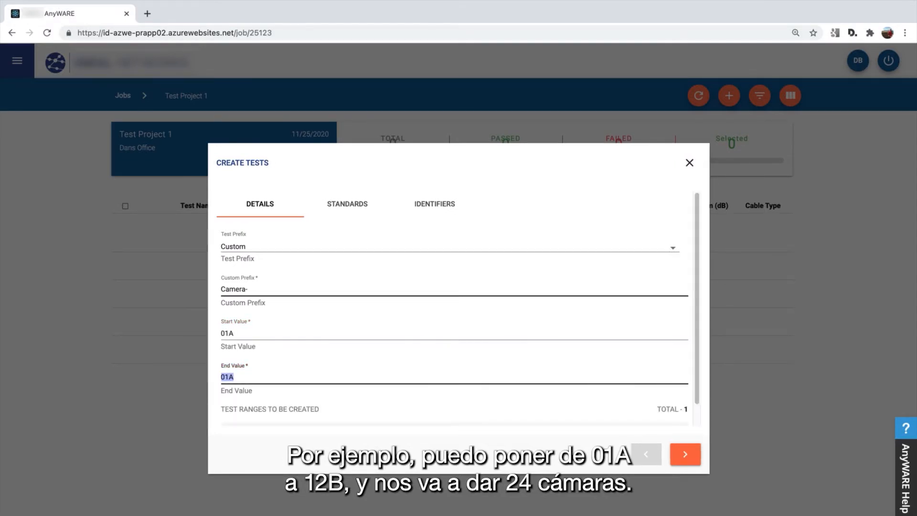
pyautogui.write('12')
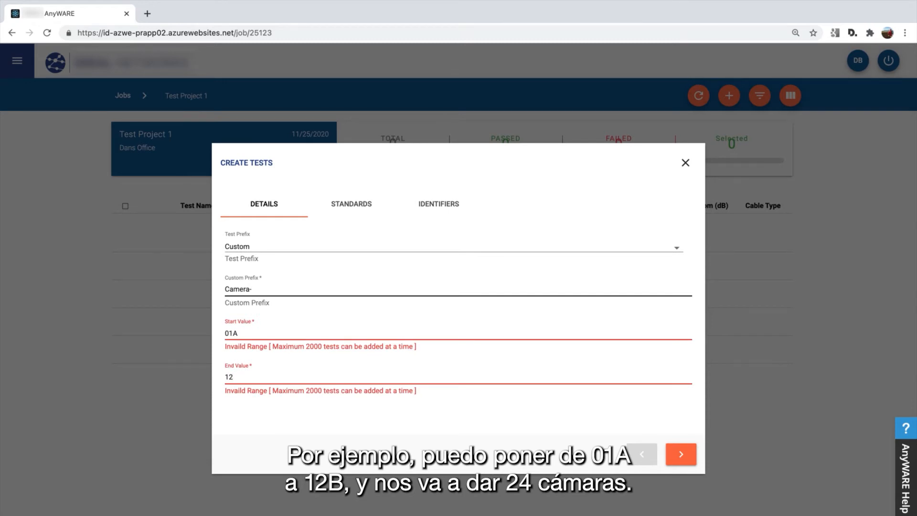
pyautogui.write('B')
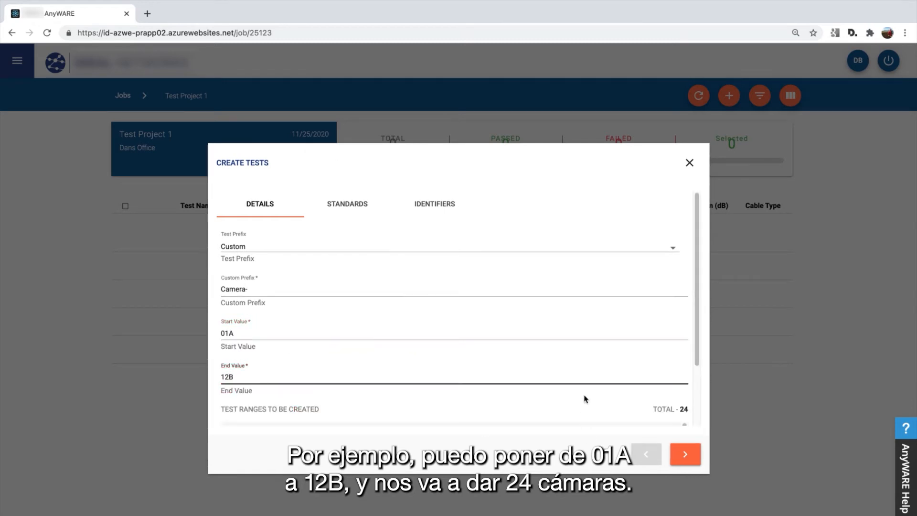
pyautogui.scroll(-2, 586, 397)
pyautogui.scroll(-2, 511, 399)
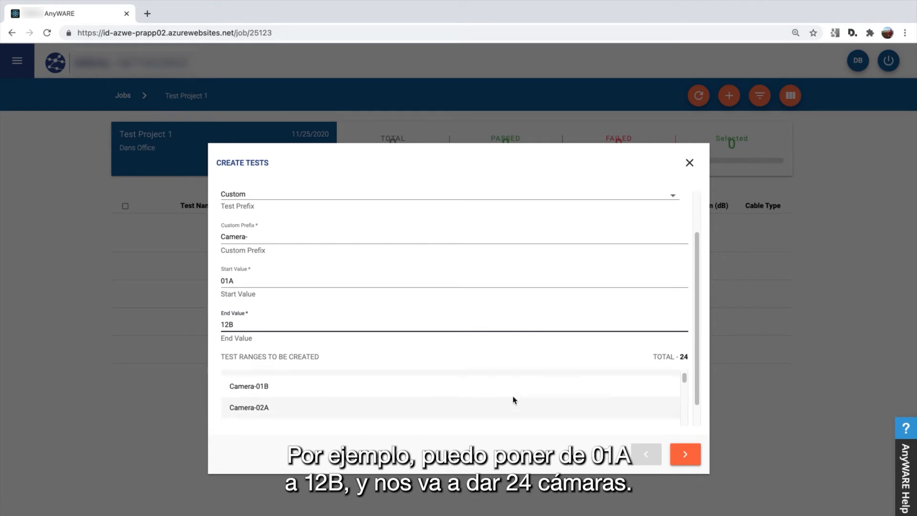
pyautogui.scroll(2, 512, 400)
pyautogui.scroll(-1, 579, 322)
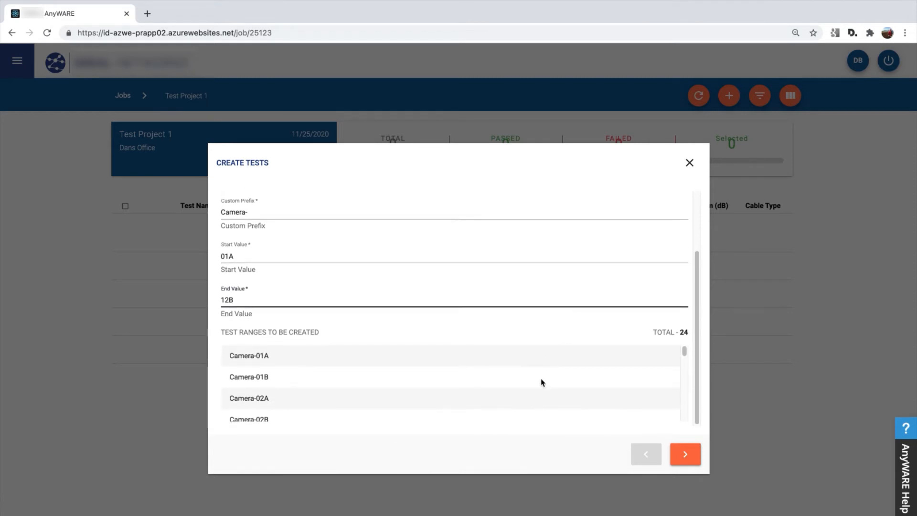
pyautogui.scroll(-2, 392, 400)
pyautogui.scroll(2, 392, 401)
pyautogui.scroll(1, 280, 389)
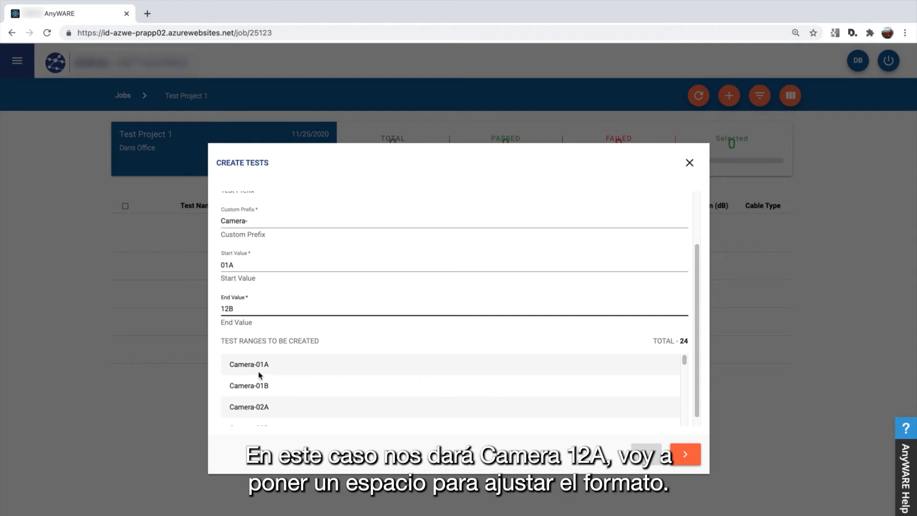
# Change the custom prefix from 'Camera-' to 'Camera:' and return to the End Value
pyautogui.click(260, 224)
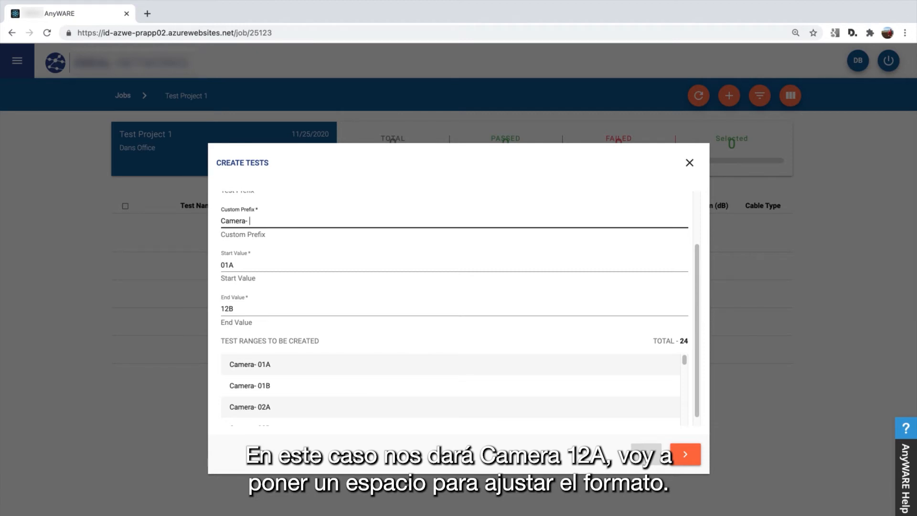
pyautogui.click(242, 268)
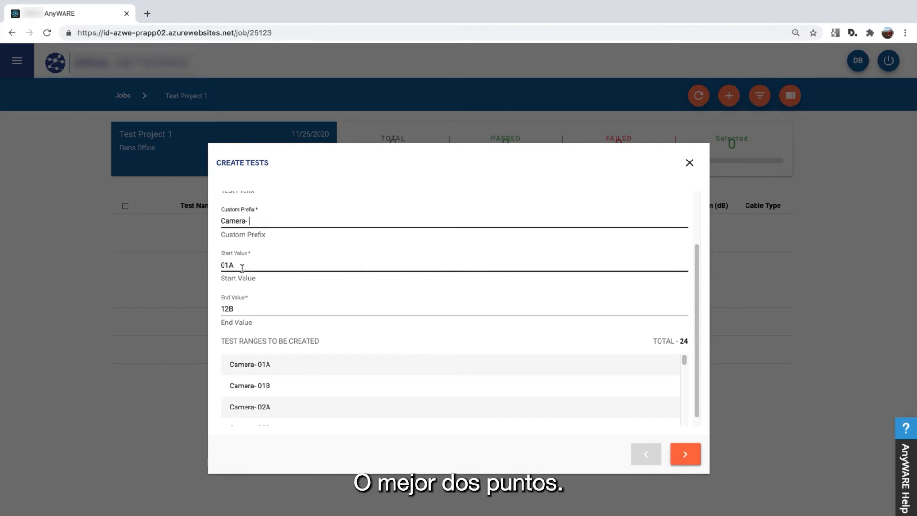
pyautogui.press('BackSpace')
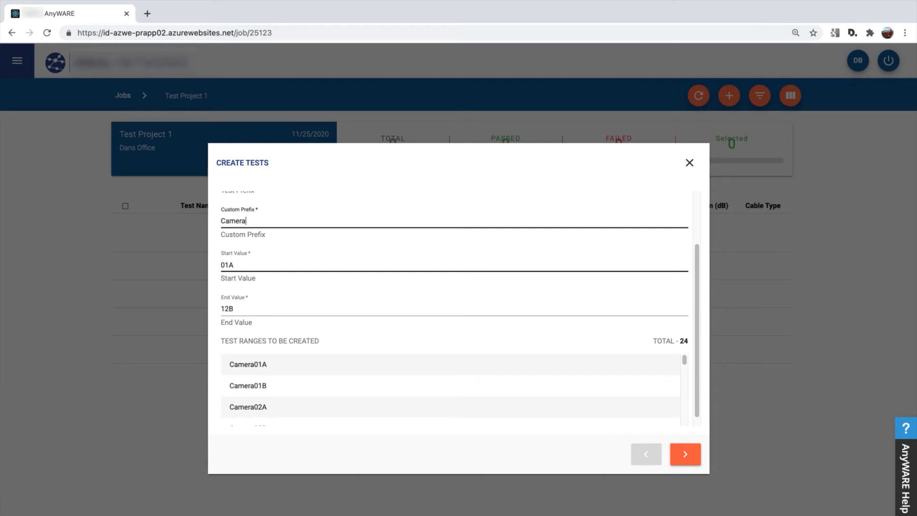
pyautogui.write(':')
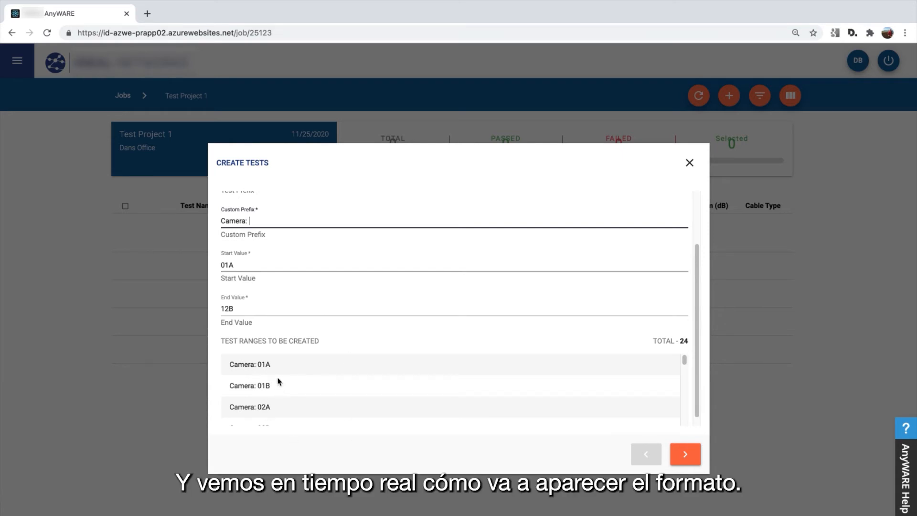
pyautogui.scroll(-1, 286, 389)
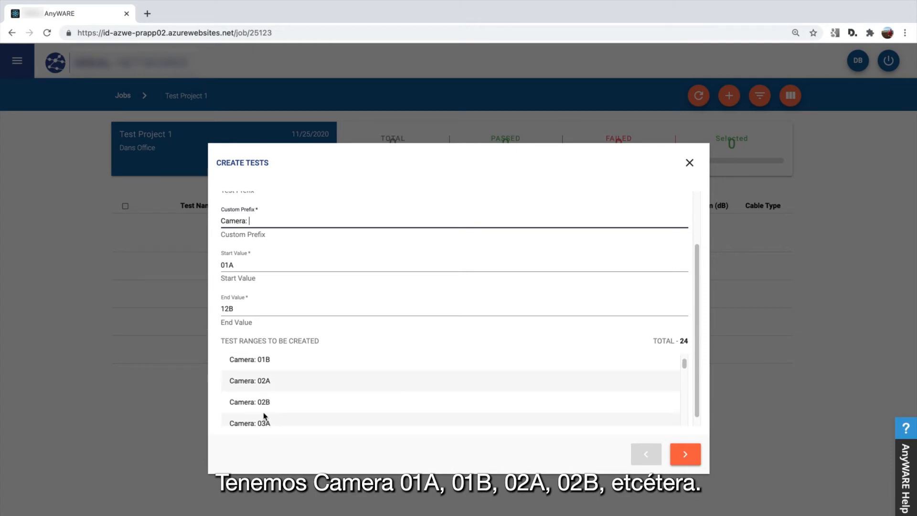
pyautogui.scroll(-1, 266, 420)
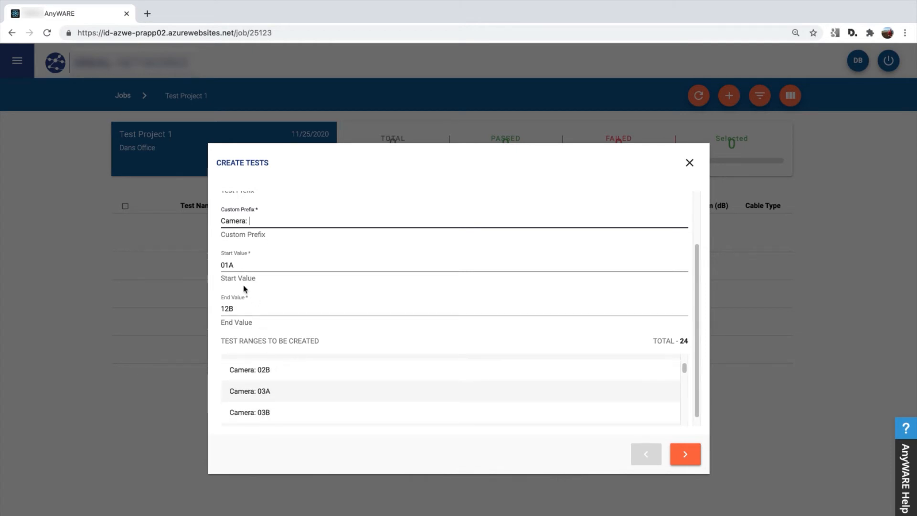
pyautogui.click(240, 307)
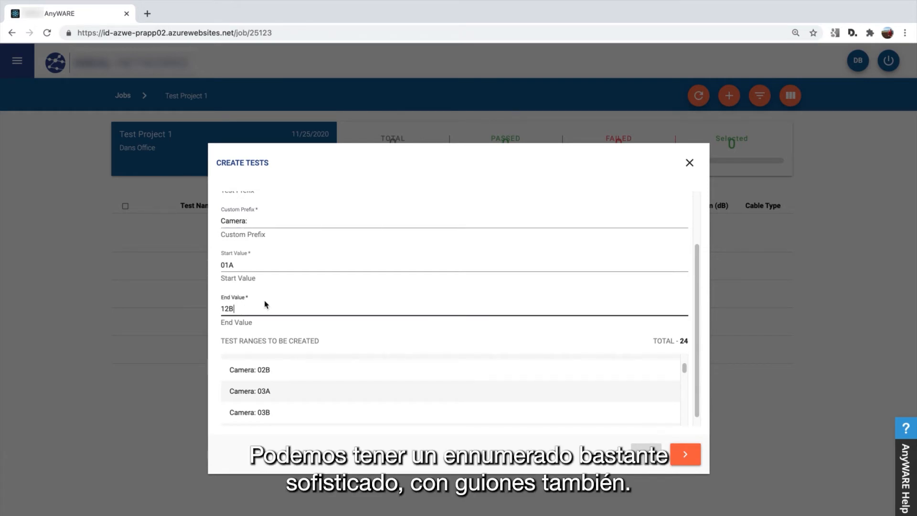
# Try the range 01-A to 12-B and review the resulting test preview
pyautogui.press('BackSpace')
pyautogui.write('-')
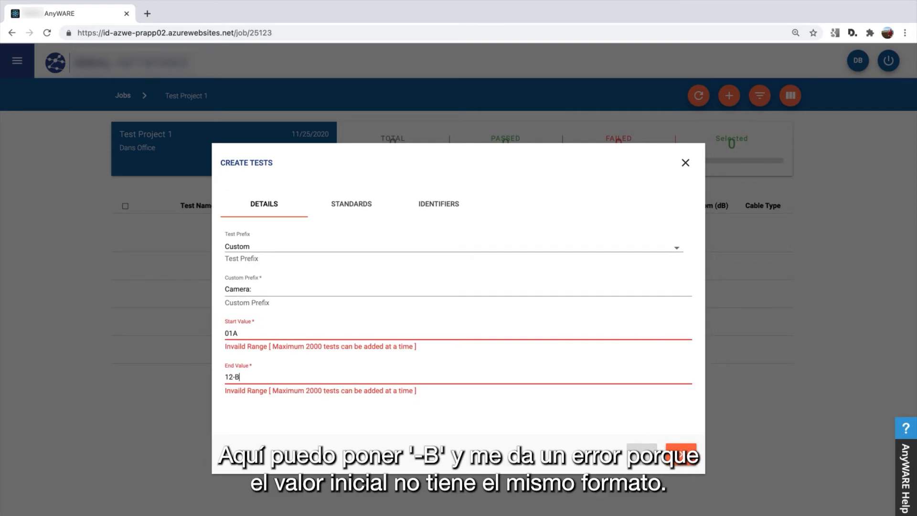
pyautogui.hotkey('shift', 'Tab')
pyautogui.write('01')
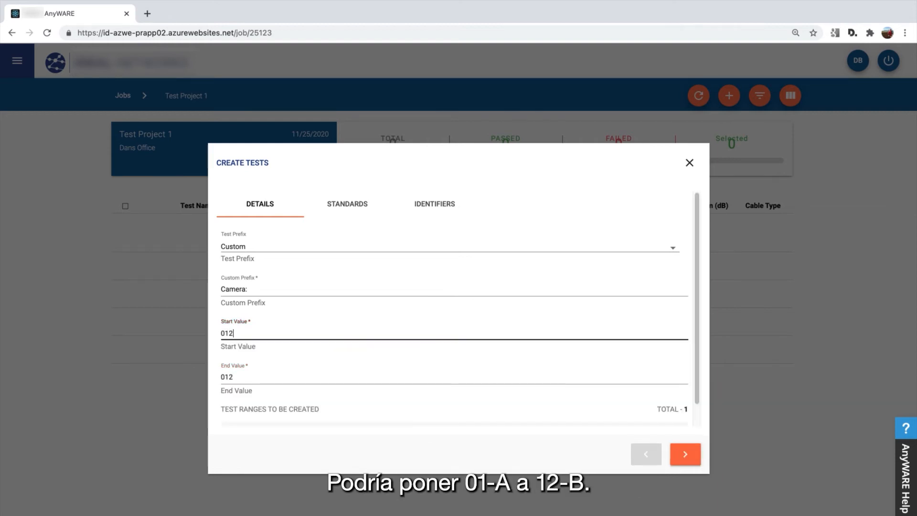
pyautogui.press('BackSpace')
pyautogui.press('BackSpace')
pyautogui.press('BackSpace')
pyautogui.write('01-A')
pyautogui.press('Tab')
pyautogui.write('12')
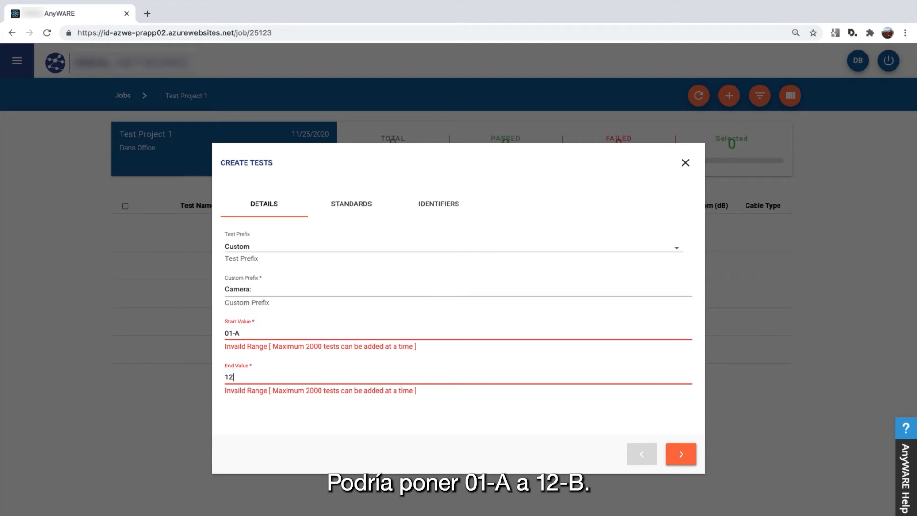
pyautogui.write('-B')
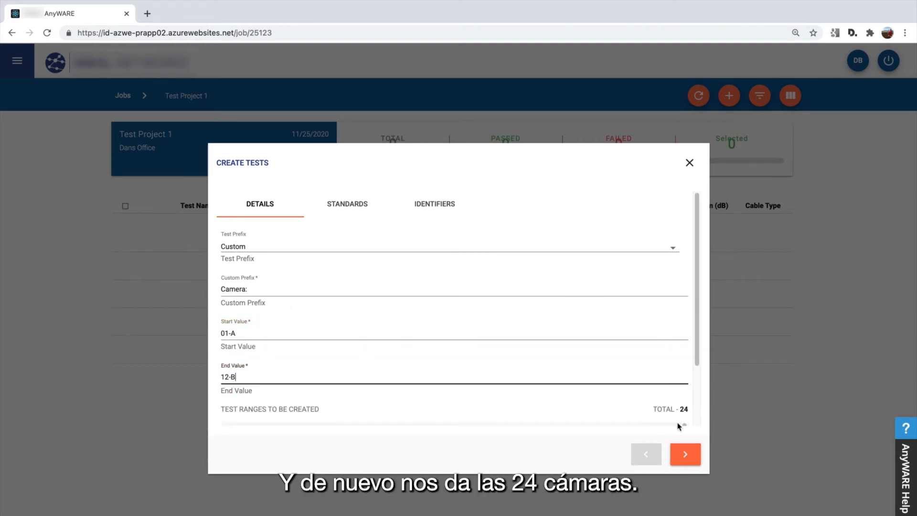
pyautogui.scroll(-2, 326, 403)
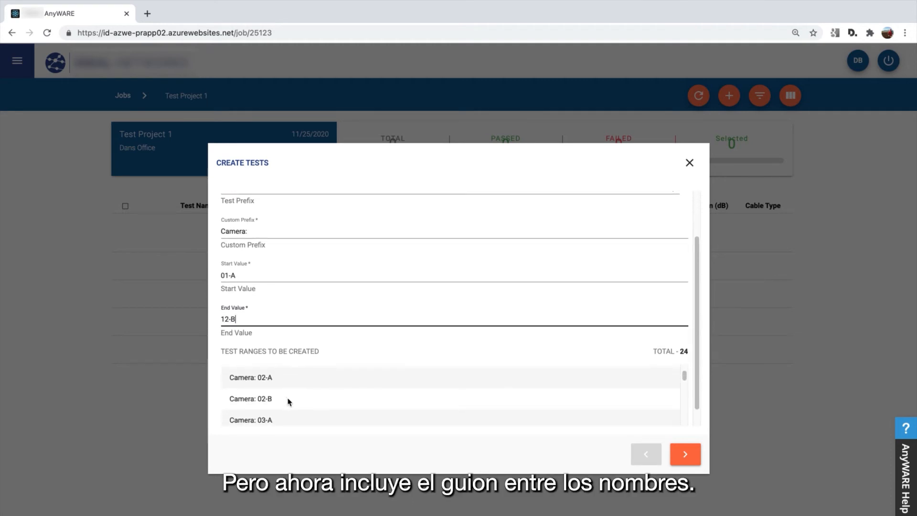
pyautogui.scroll(-1, 289, 403)
pyautogui.scroll(3, 280, 309)
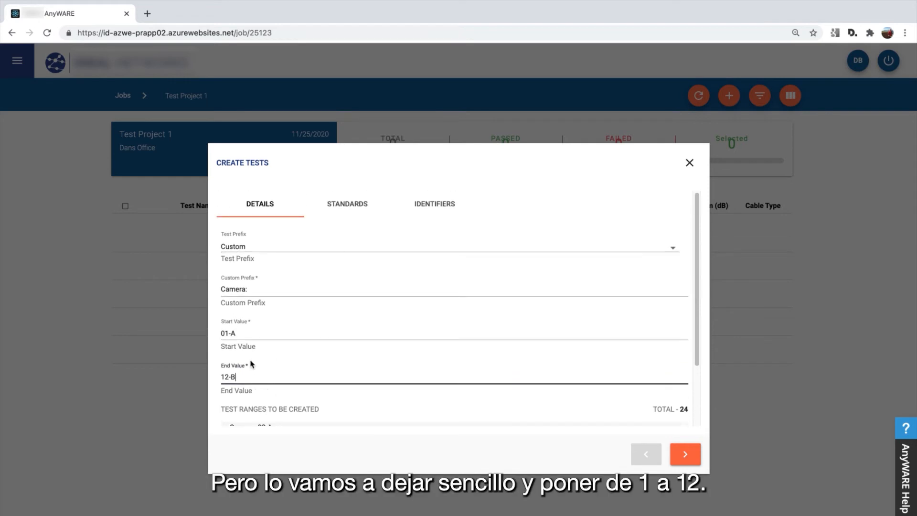
# Set the range to 01 through 12, totalling 12 tests
pyautogui.click(247, 339)
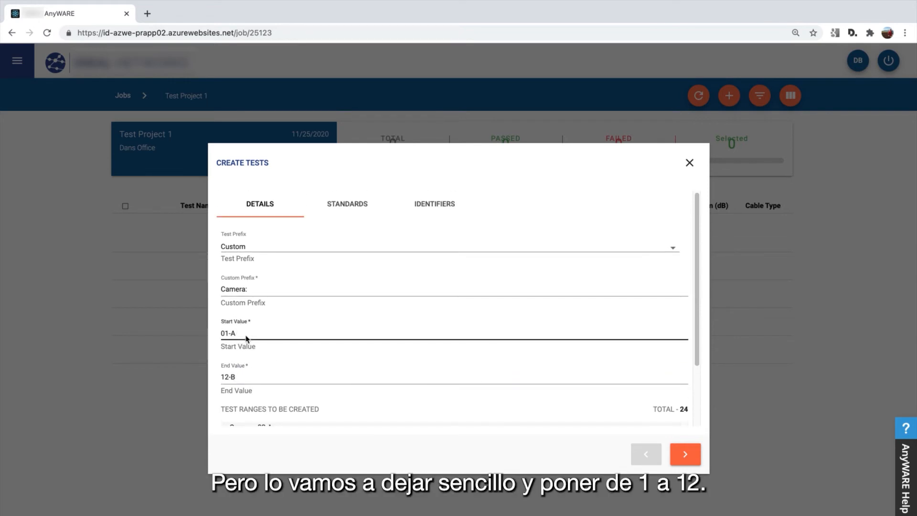
pyautogui.press('BackSpace')
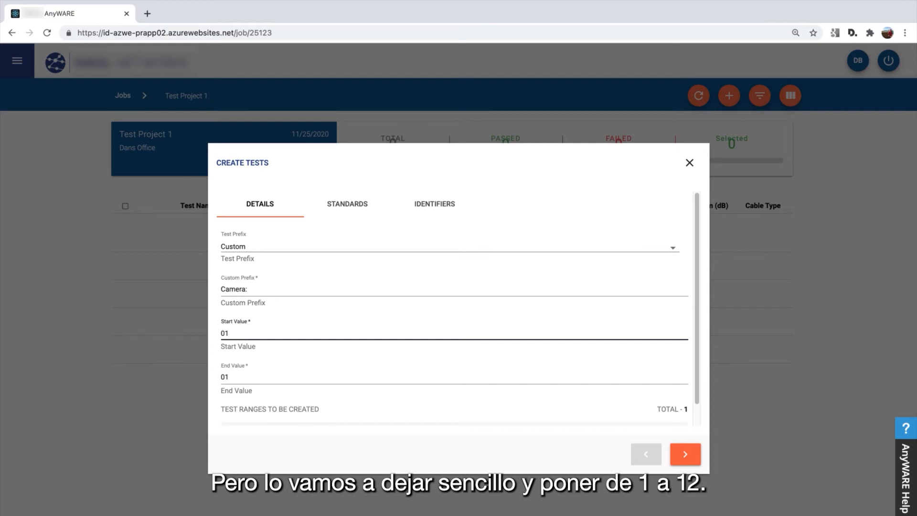
pyautogui.press('Tab')
pyautogui.write('12')
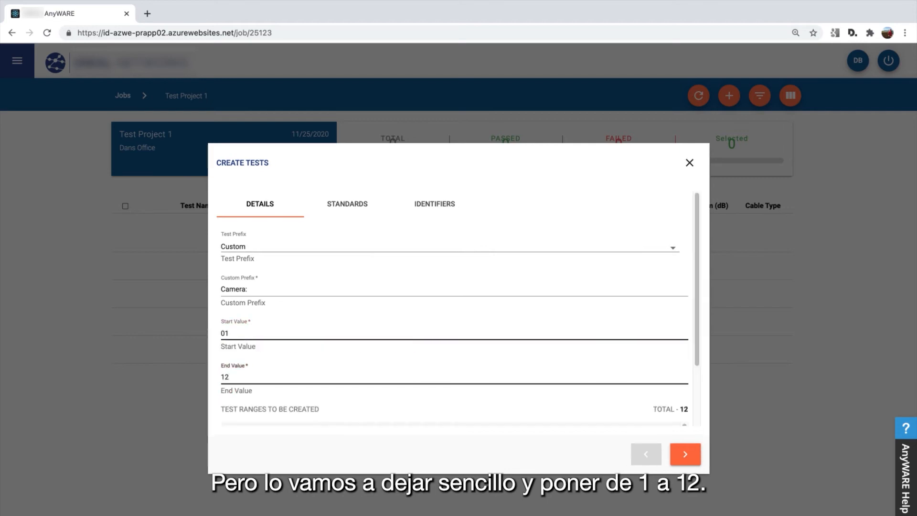
# Choose ANSI-TIA-568.2-D-2018, Permanent Link, Cat6A limit and Cat6a-UTP cable
pyautogui.click(700, 456)
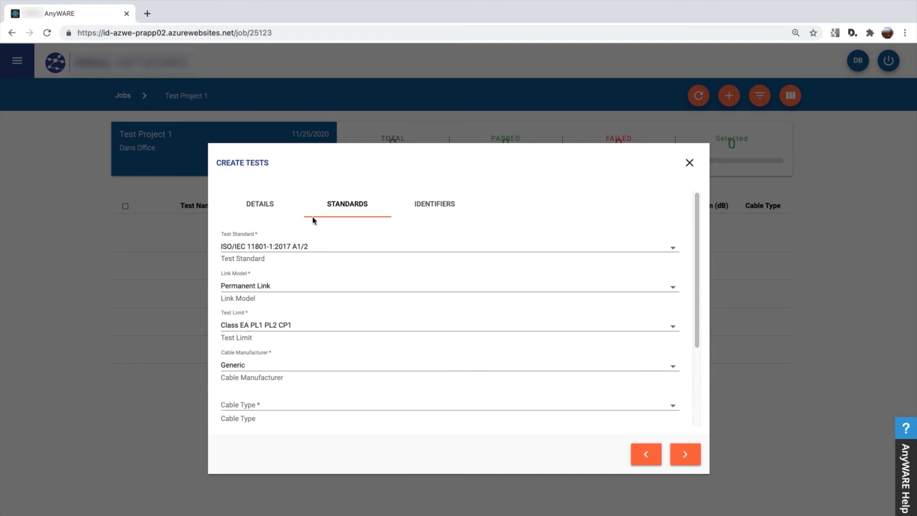
pyautogui.click(283, 247)
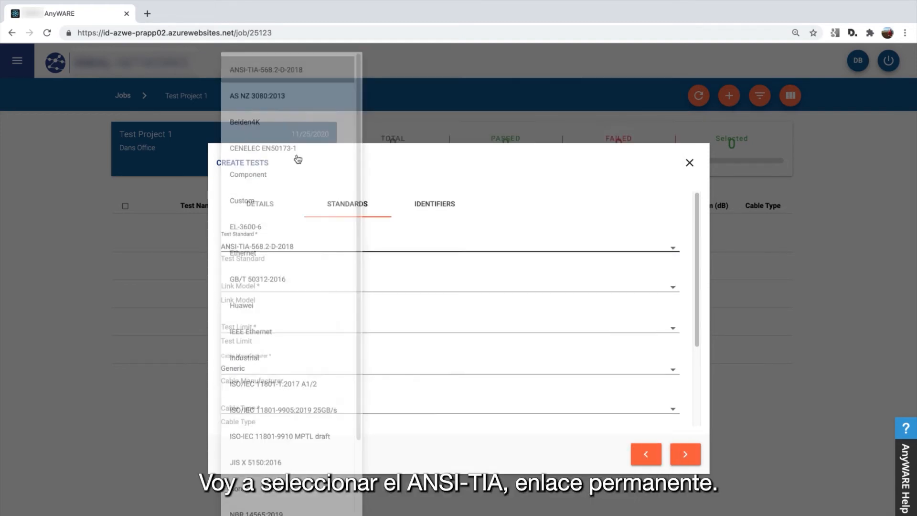
pyautogui.click(276, 73)
pyautogui.click(253, 288)
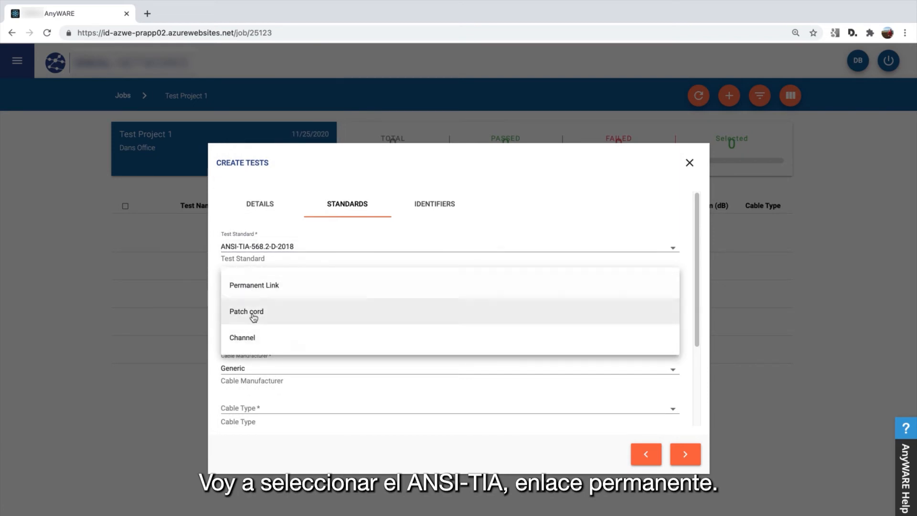
pyautogui.click(254, 285)
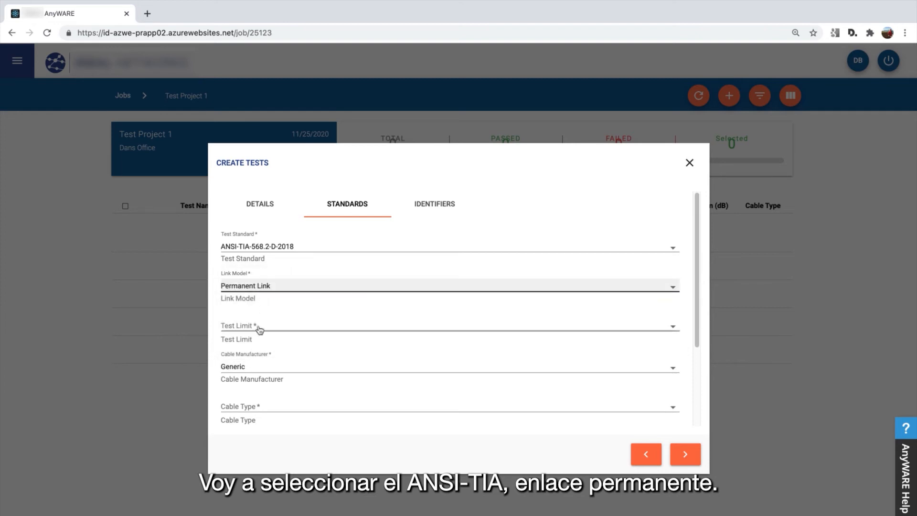
pyautogui.click(252, 329)
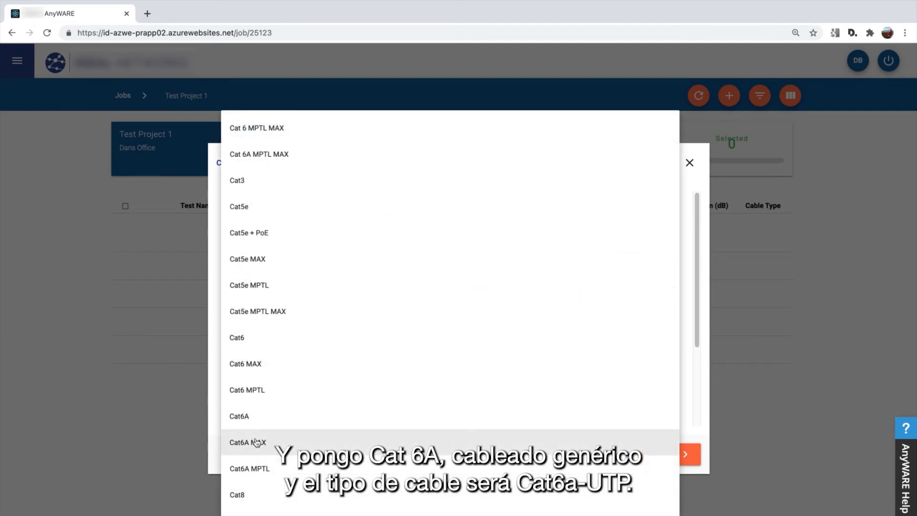
pyautogui.click(245, 418)
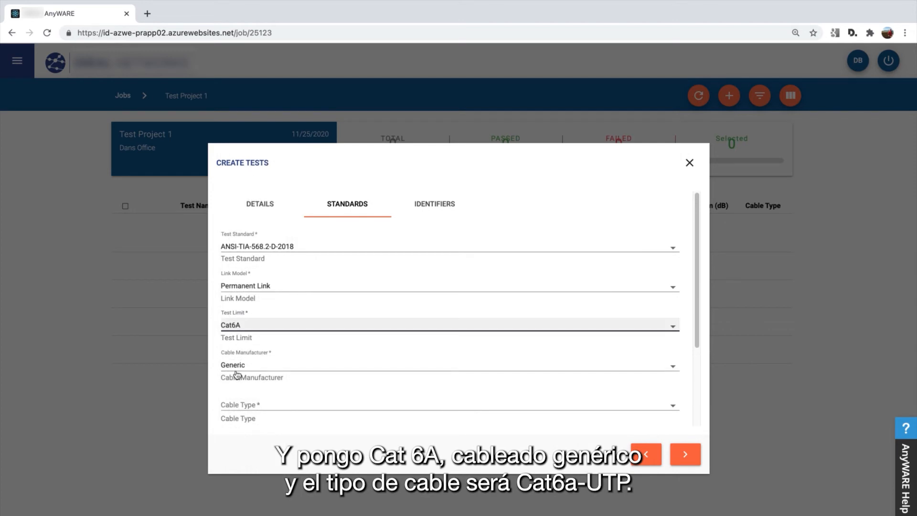
pyautogui.click(257, 407)
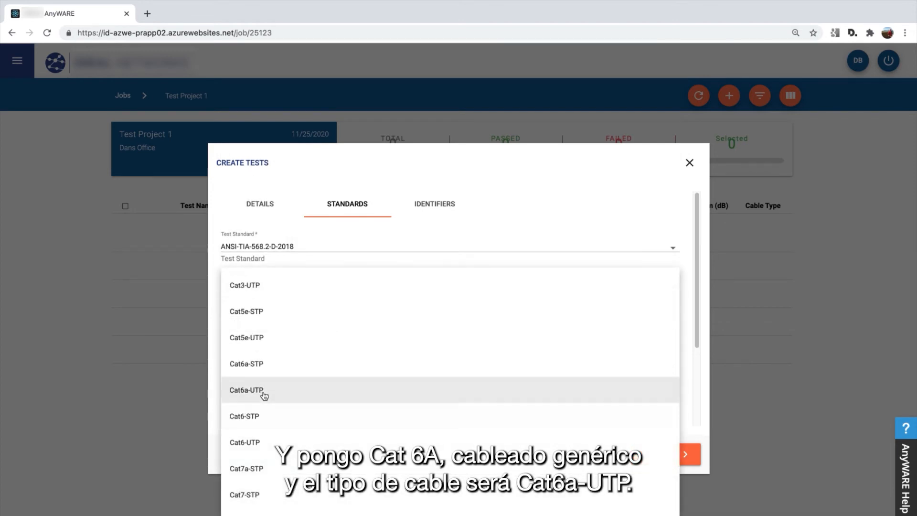
pyautogui.click(258, 392)
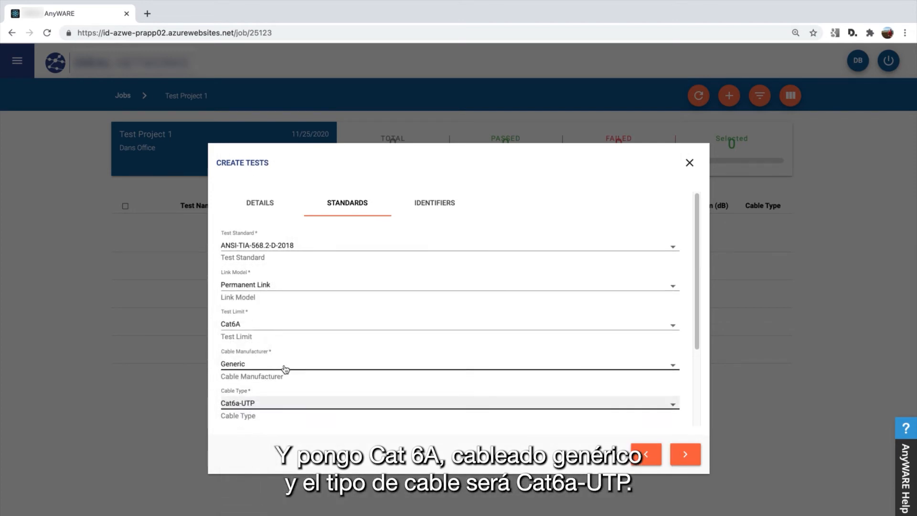
# Set both near-end and far-end connector manufacturers to Generic
pyautogui.scroll(-3, 287, 371)
pyautogui.click(281, 385)
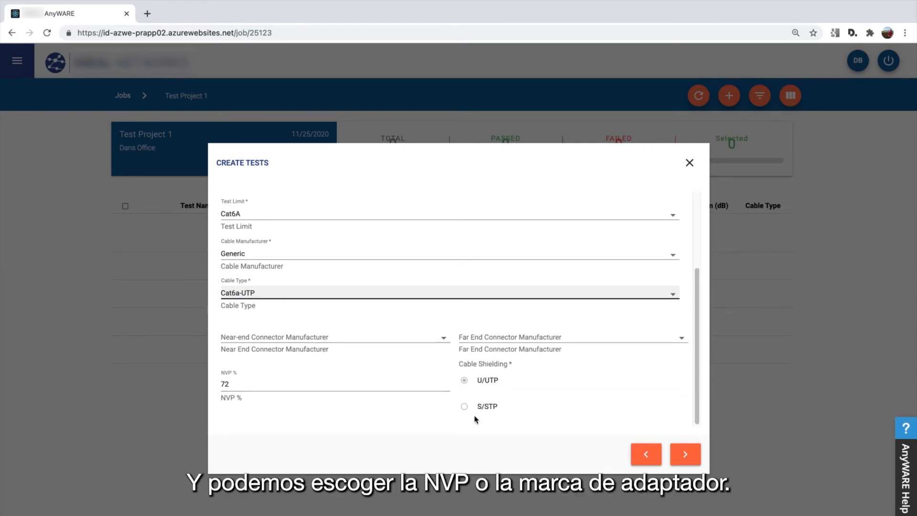
pyautogui.click(347, 339)
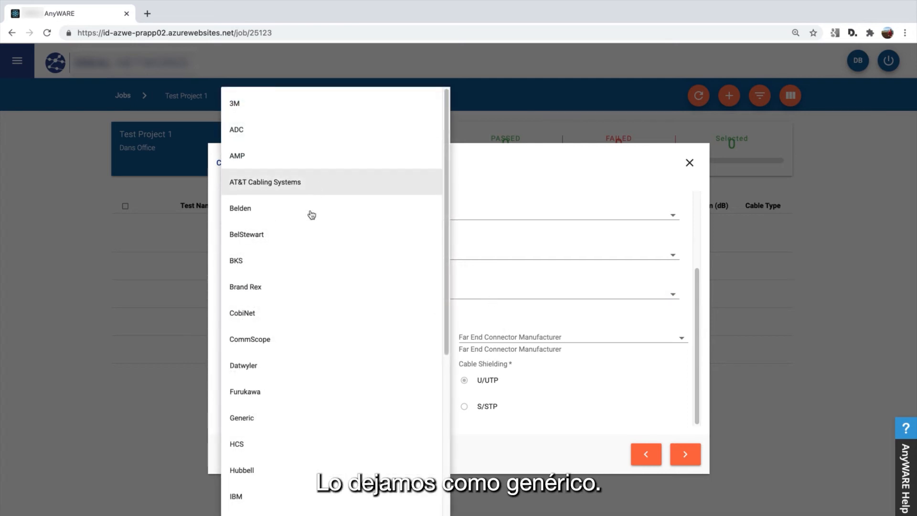
pyautogui.scroll(-1, 297, 303)
pyautogui.scroll(-2, 287, 340)
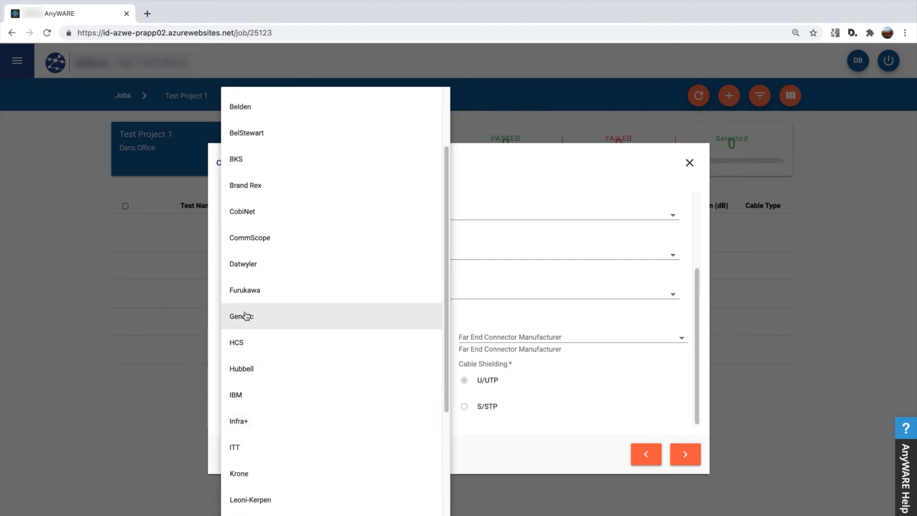
pyautogui.click(261, 321)
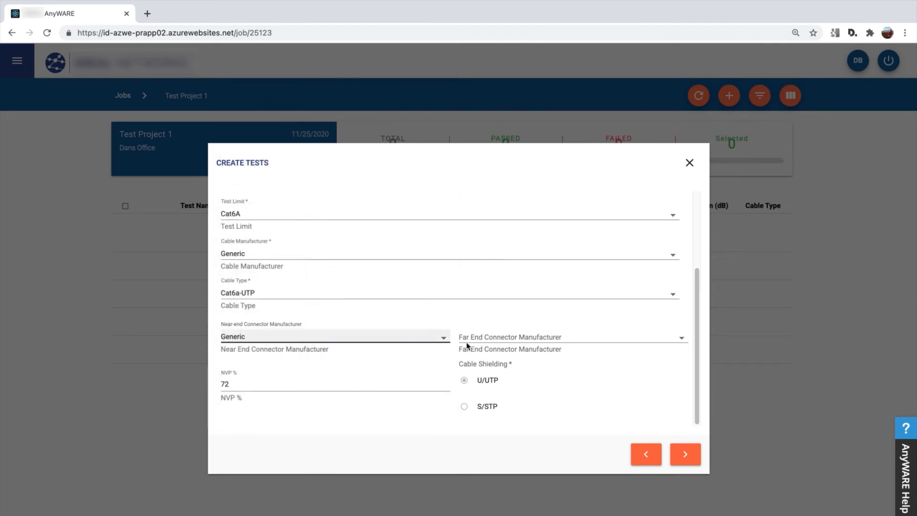
pyautogui.click(466, 340)
pyautogui.click(471, 420)
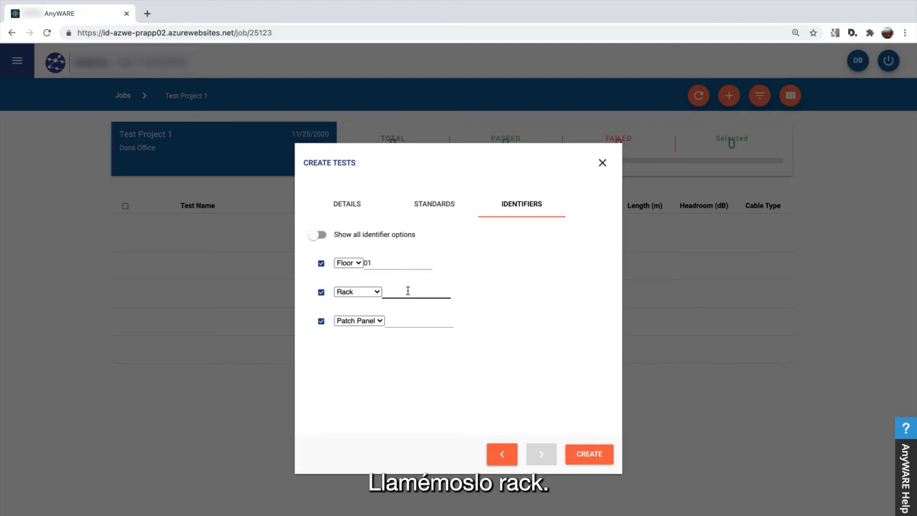
# Enter Rack 01 and Patch Panel A, then create the 12 Camera tests
pyautogui.click(408, 291)
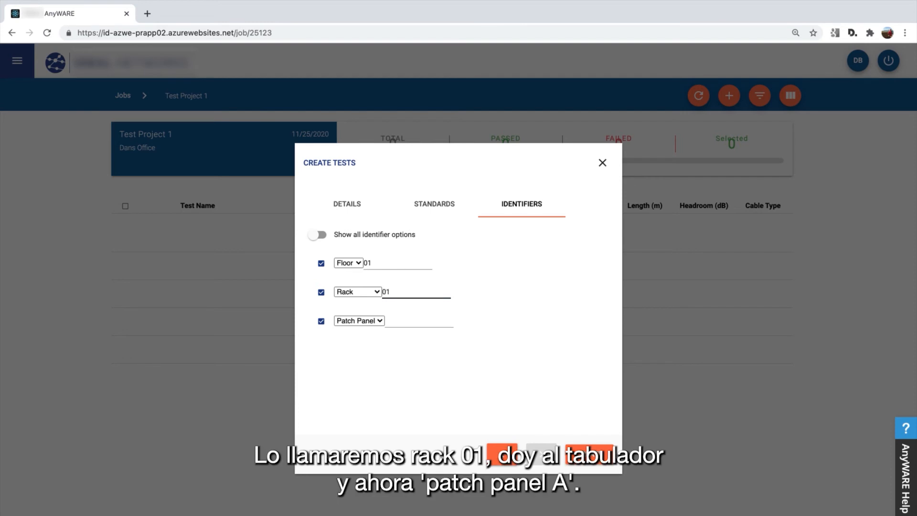
pyautogui.press('Tab')
pyautogui.press('Tab')
pyautogui.press('Tab')
pyautogui.click(335, 236)
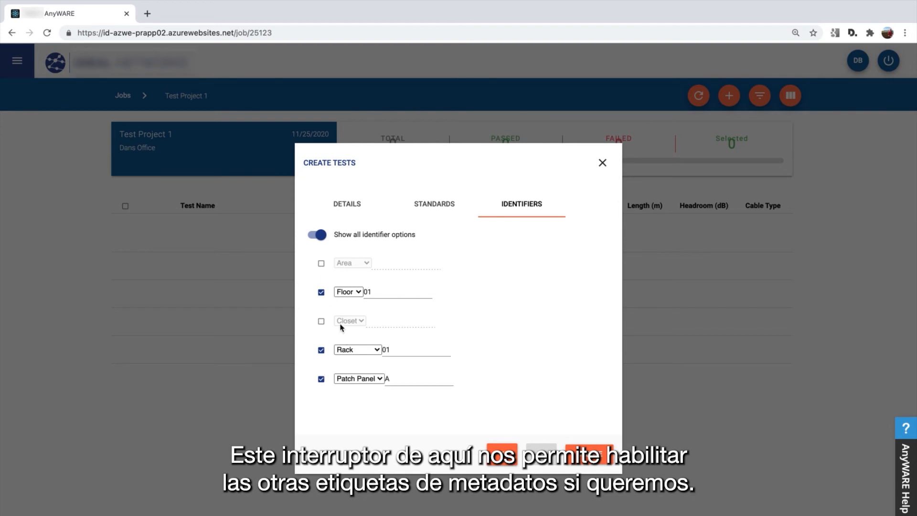
pyautogui.click(323, 323)
pyautogui.click(323, 323)
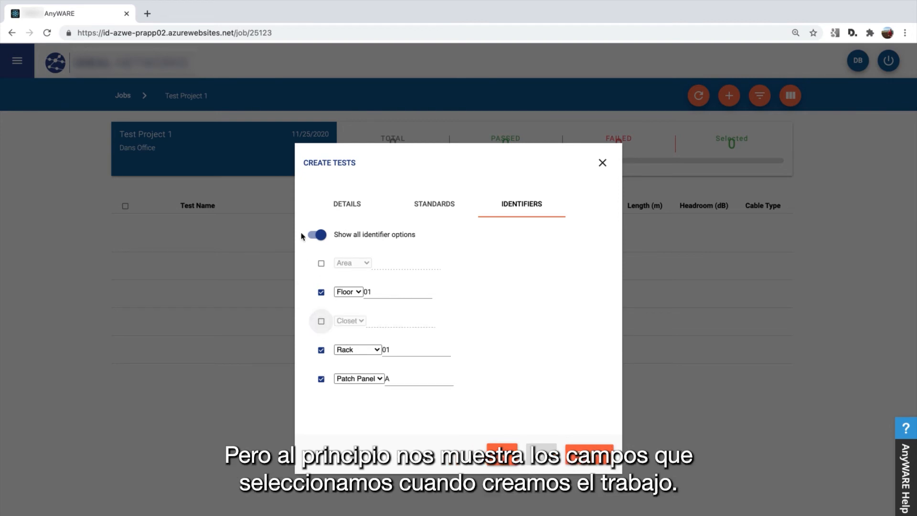
pyautogui.click(319, 236)
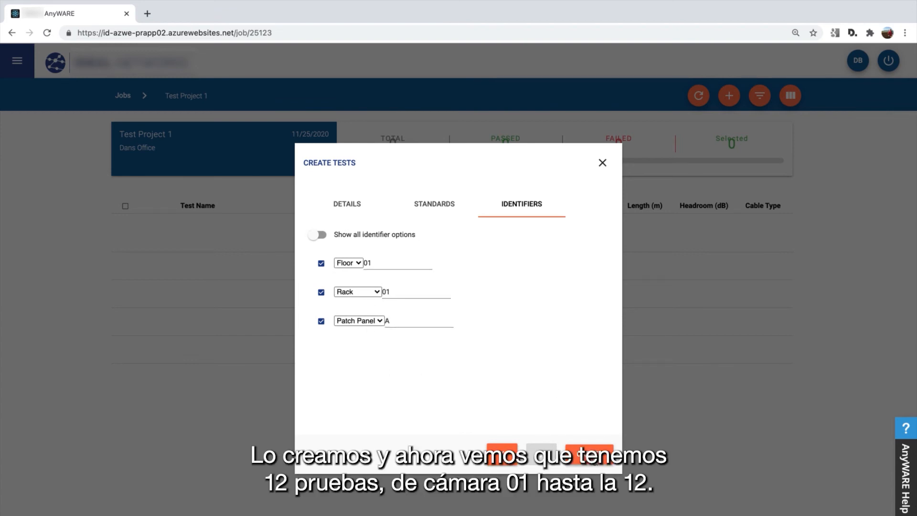
pyautogui.click(605, 458)
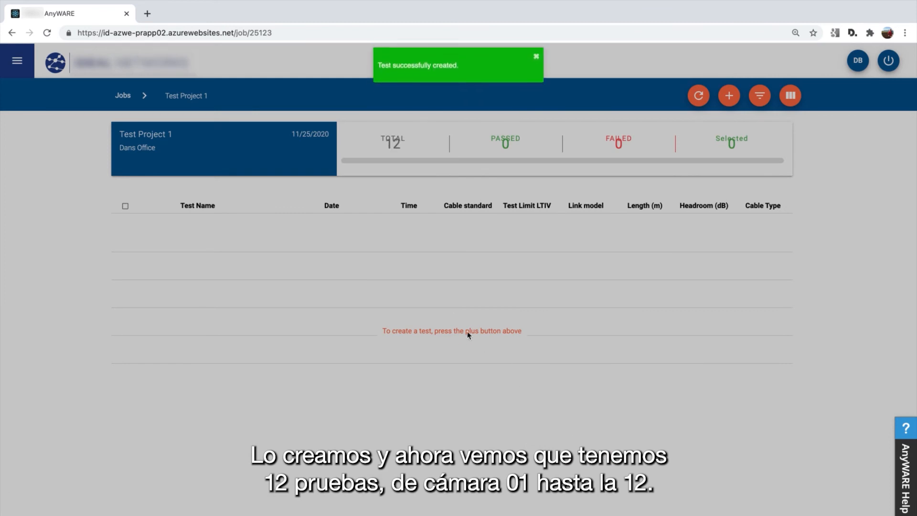
pyautogui.scroll(-1, 262, 317)
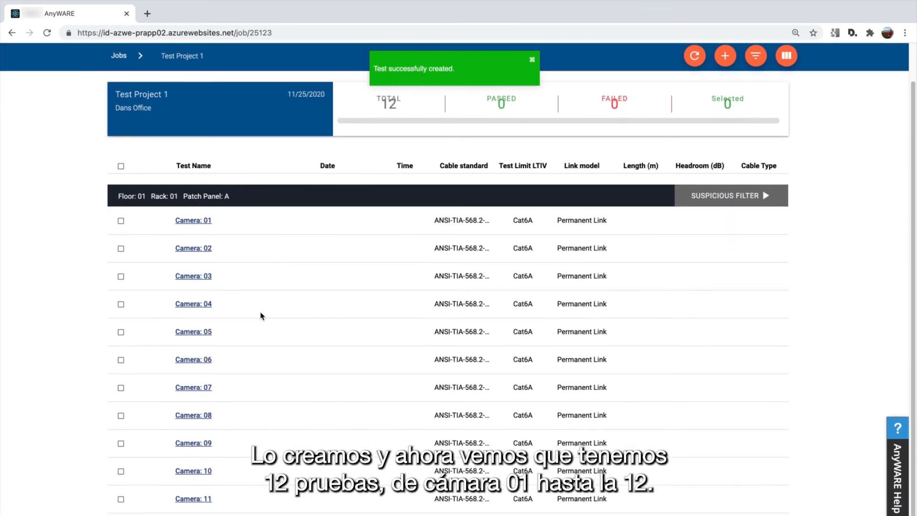
pyautogui.scroll(-1, 228, 288)
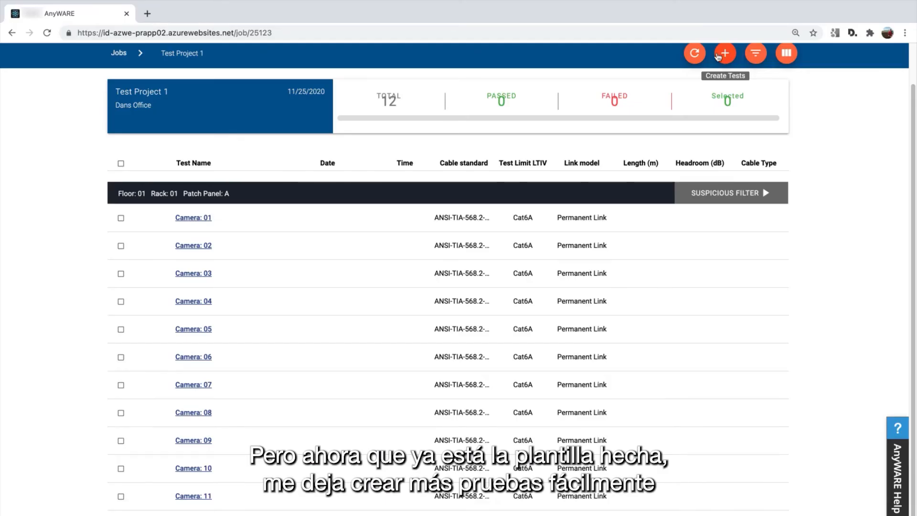
# Start a new LanTEK-IV Twisted Pair batch numbered 13 to 24
pyautogui.click(719, 56)
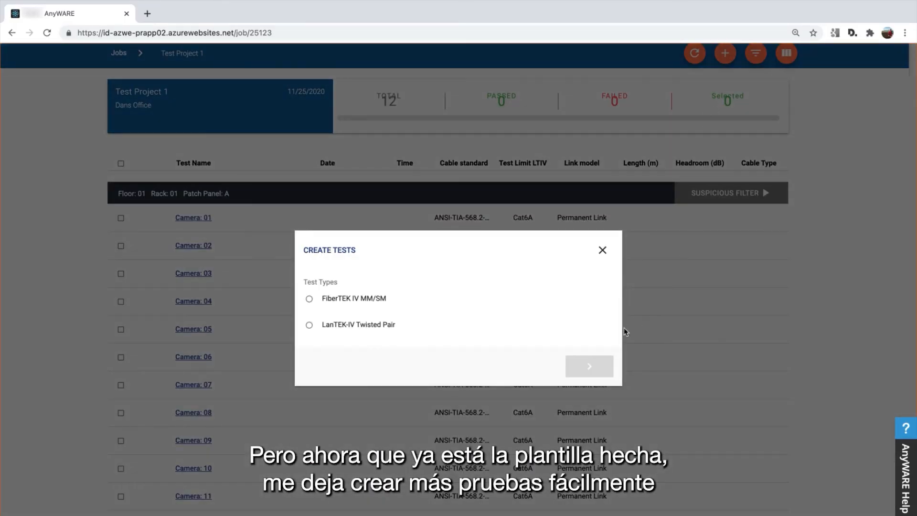
pyautogui.click(357, 325)
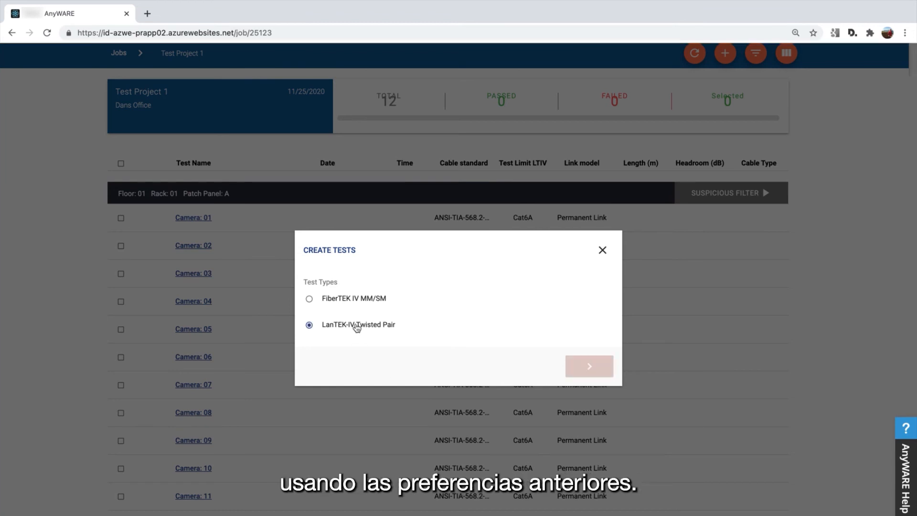
pyautogui.click(580, 366)
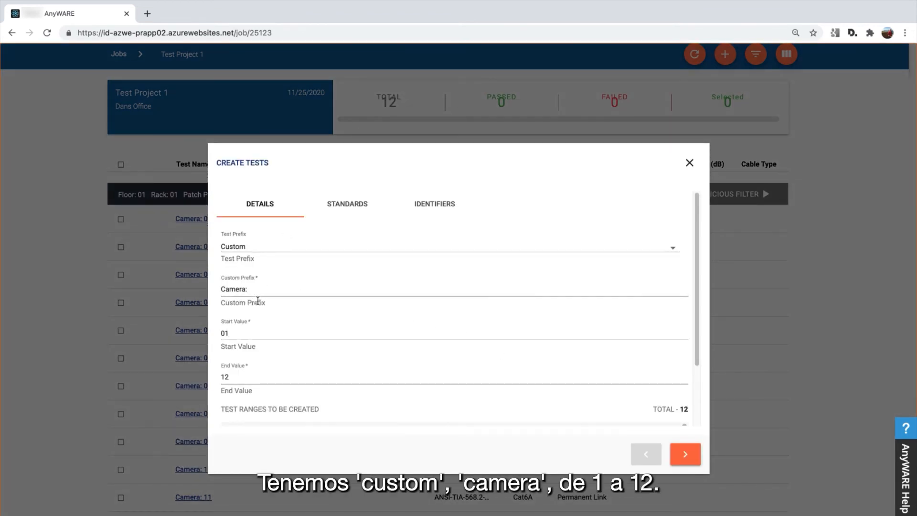
pyautogui.click(242, 337)
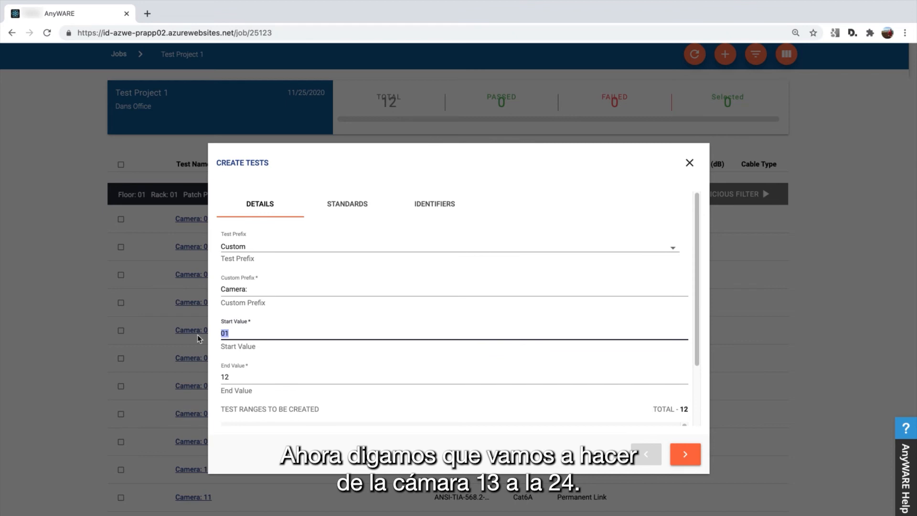
pyautogui.write('13')
pyautogui.press('Tab')
pyautogui.write('24')
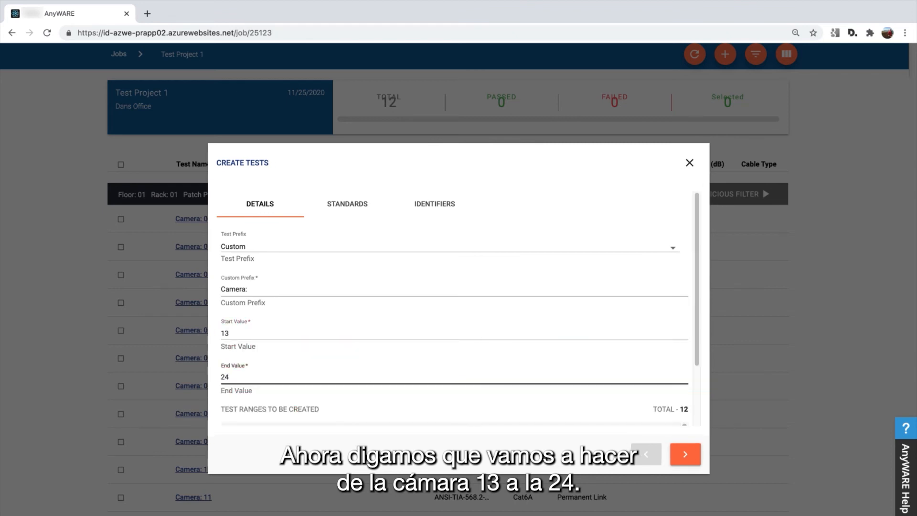
# Keep the same standards, set Patch Panel B, and create Camera 13–24
pyautogui.click(695, 457)
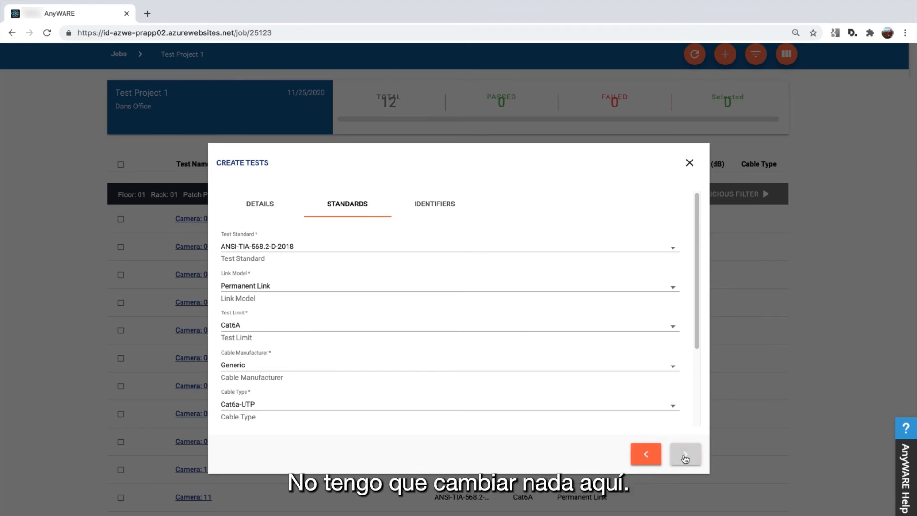
pyautogui.click(685, 456)
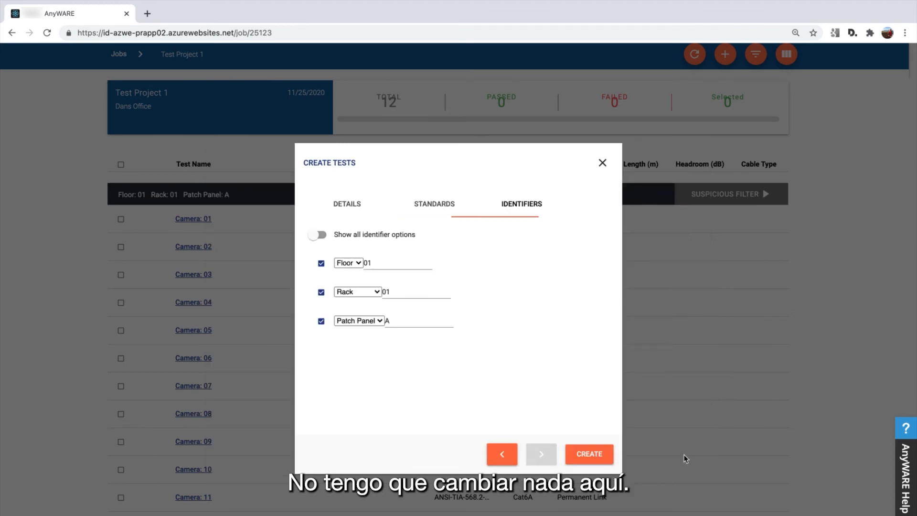
pyautogui.click(407, 324)
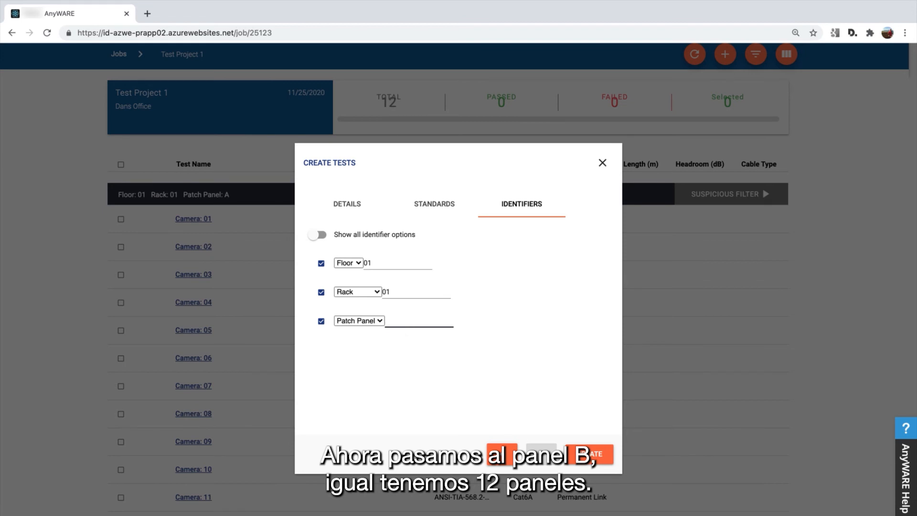
pyautogui.write('B')
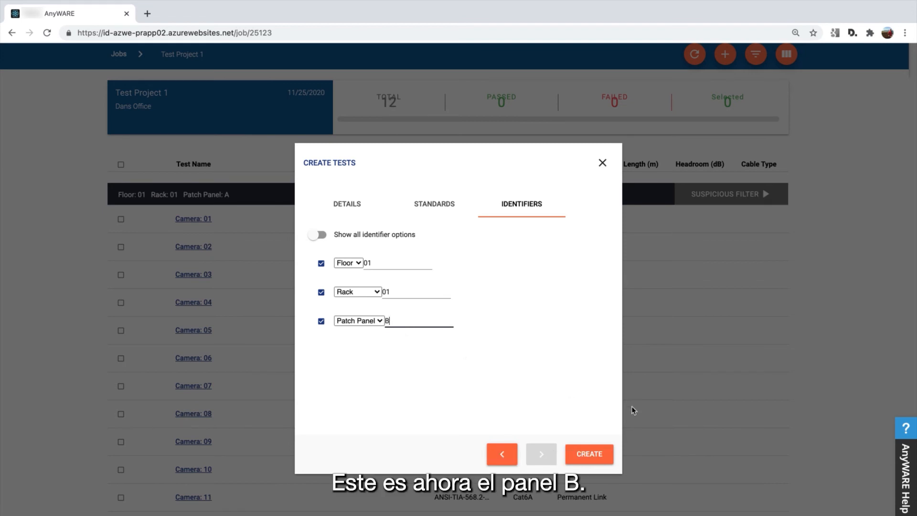
pyautogui.click(610, 456)
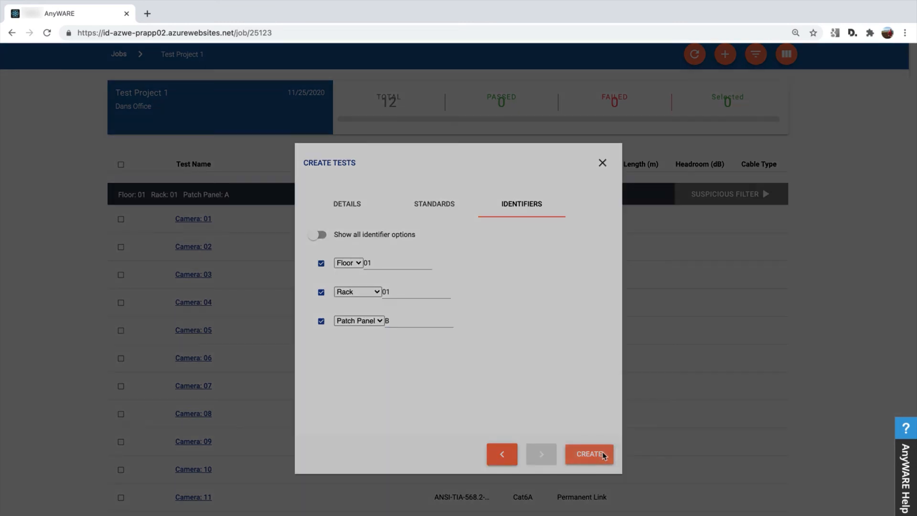
pyautogui.scroll(-3, 459, 433)
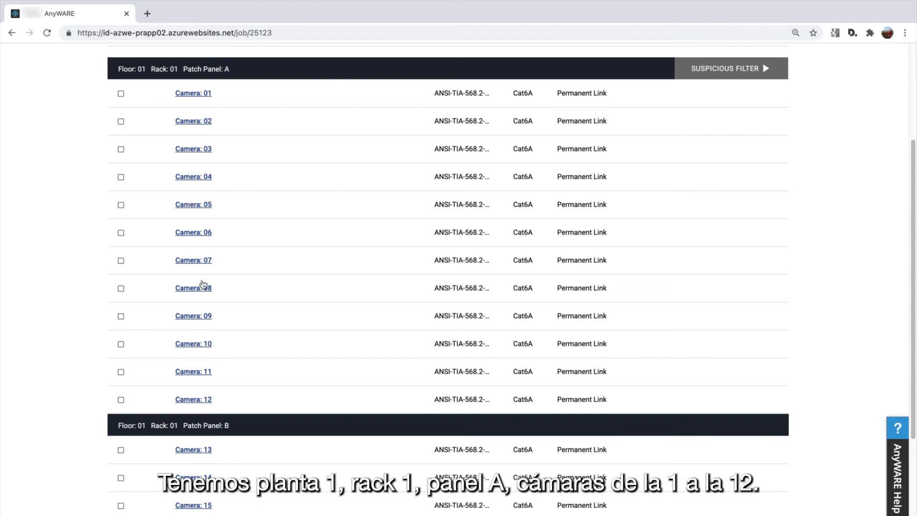
pyautogui.scroll(-4, 213, 396)
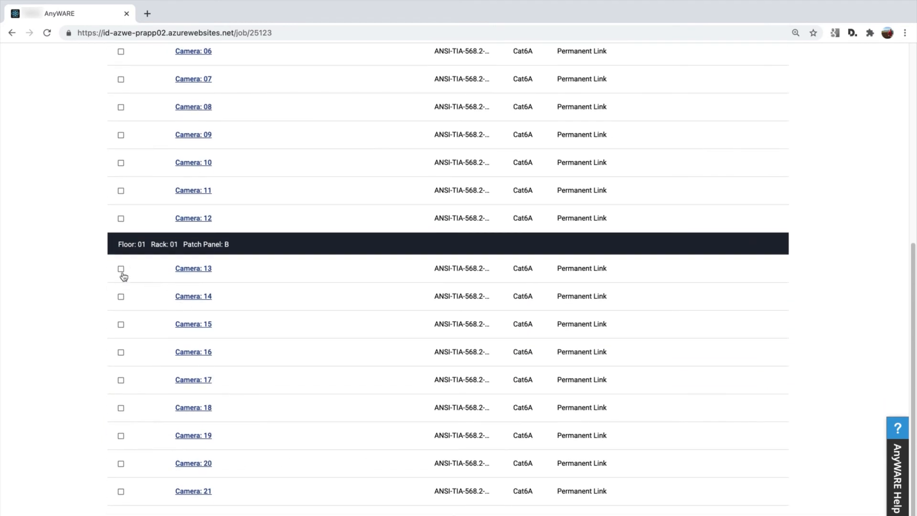
pyautogui.scroll(-1, 201, 255)
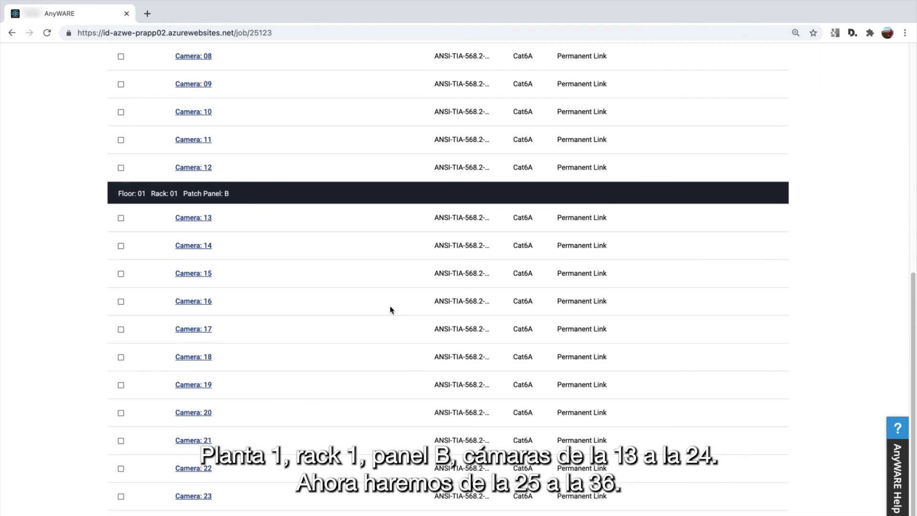
pyautogui.scroll(6, 390, 308)
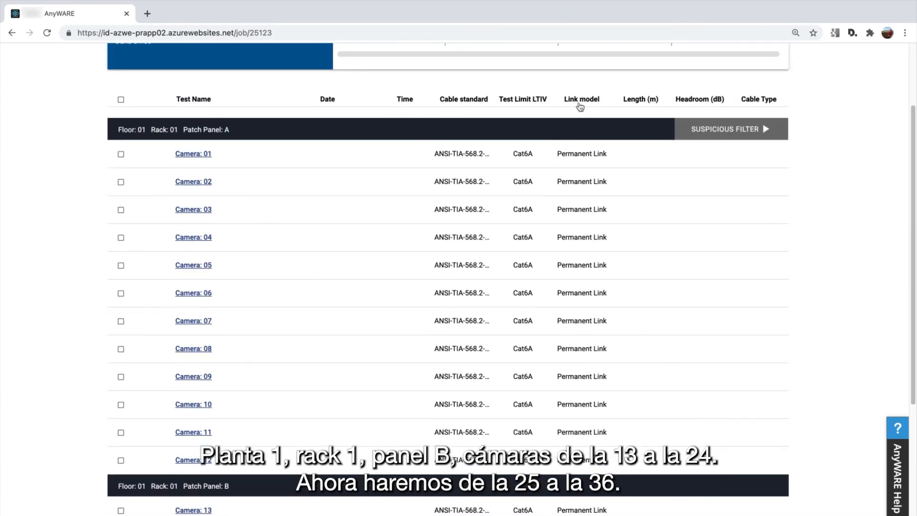
pyautogui.scroll(2, 672, 127)
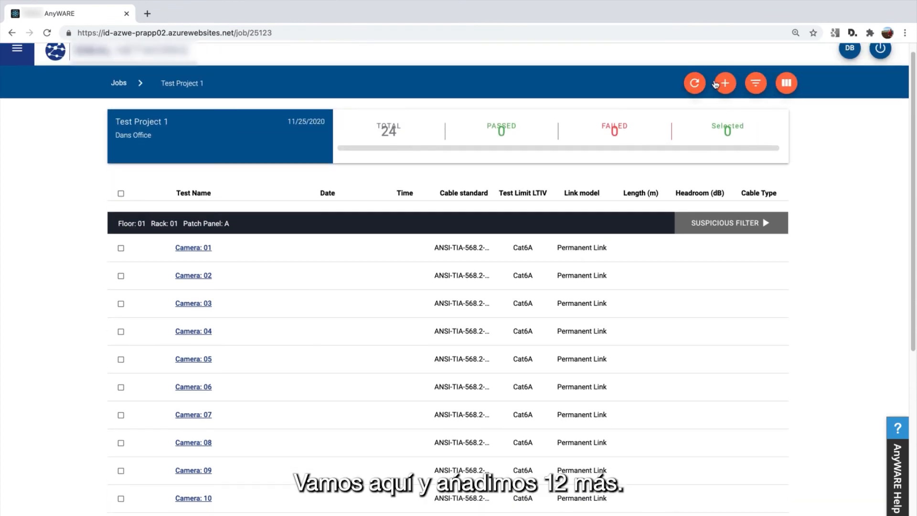
# Start another LanTEK-IV Twisted Pair batch numbered 25 to 36
pyautogui.click(724, 84)
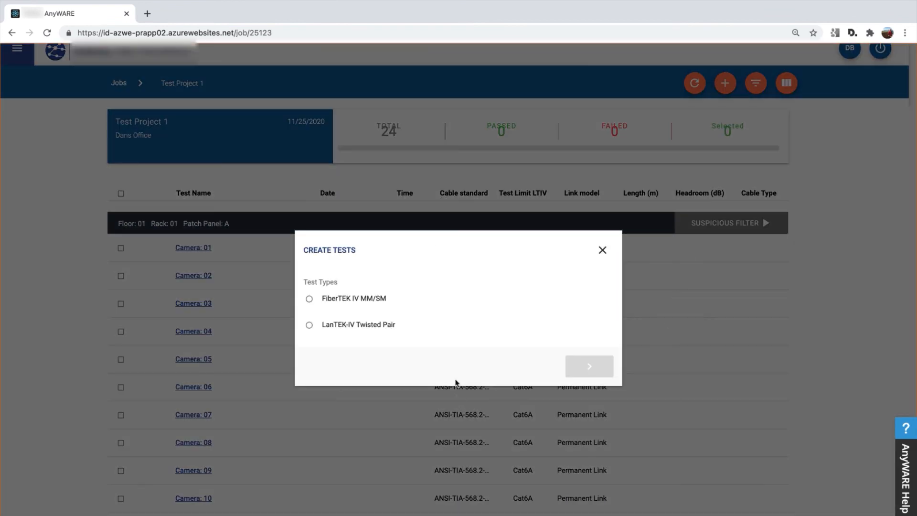
pyautogui.click(391, 327)
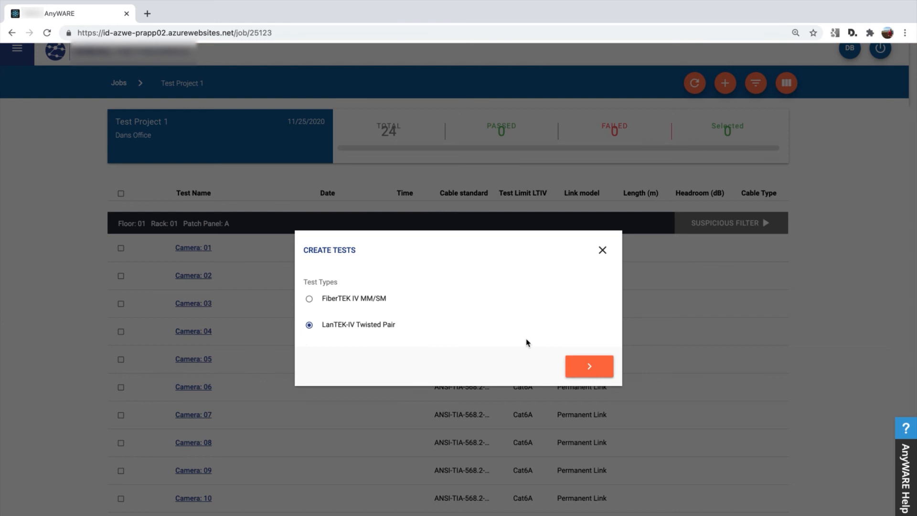
pyautogui.click(583, 368)
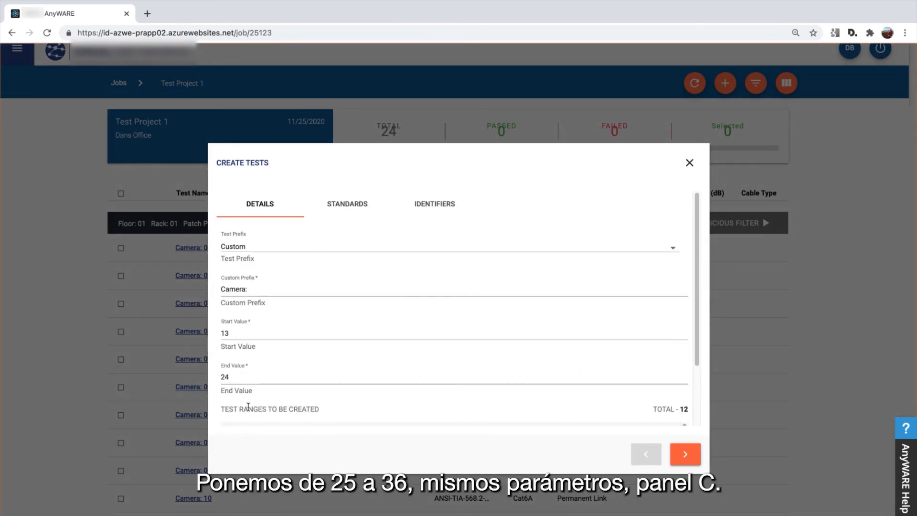
pyautogui.moveTo(248, 331); pyautogui.dragTo(212, 340)
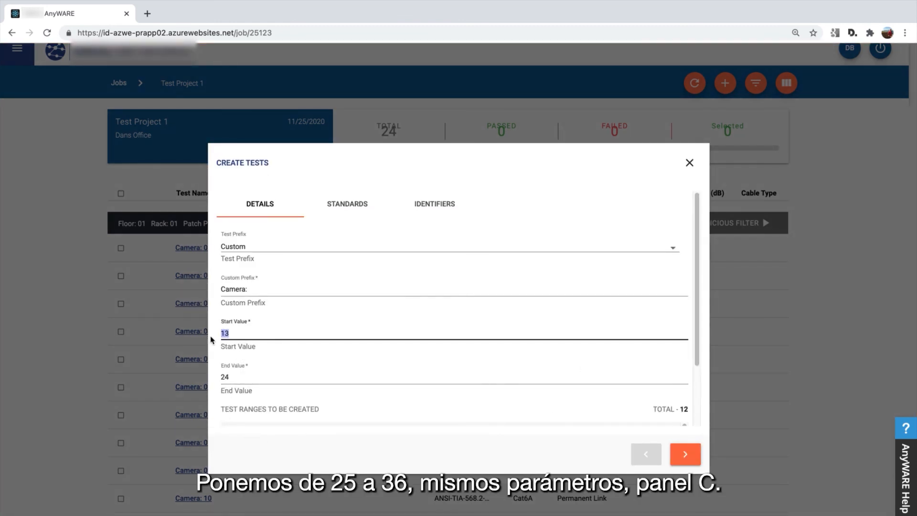
pyautogui.write('25')
pyautogui.press('Tab')
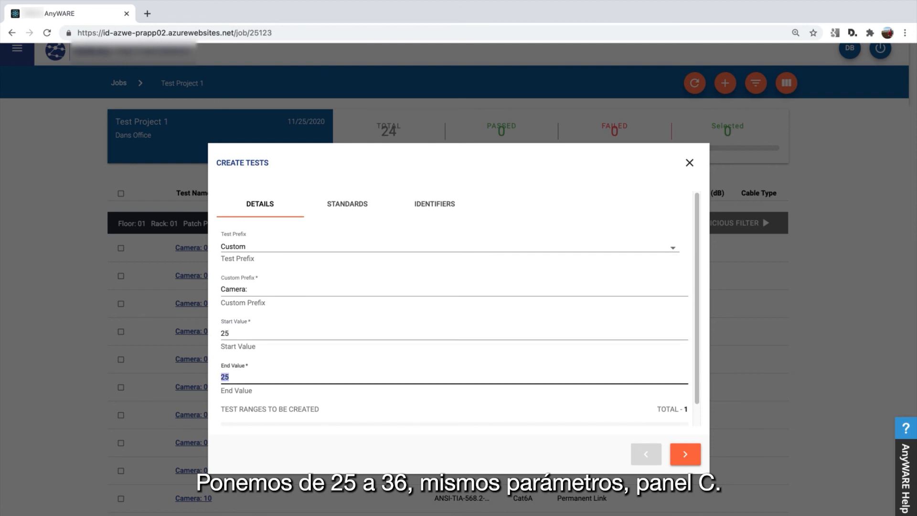
pyautogui.write('36')
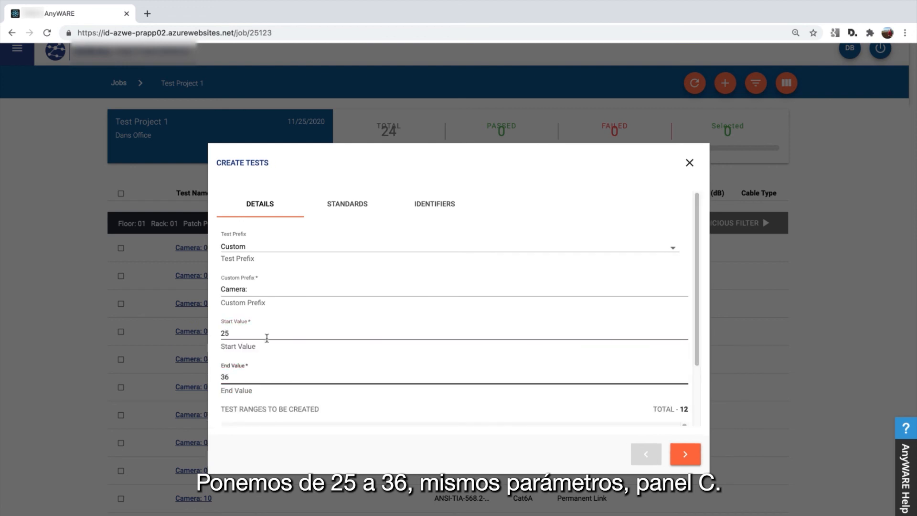
# Keep the standards, set Patch Panel C, and create Camera 25–36
pyautogui.click(674, 450)
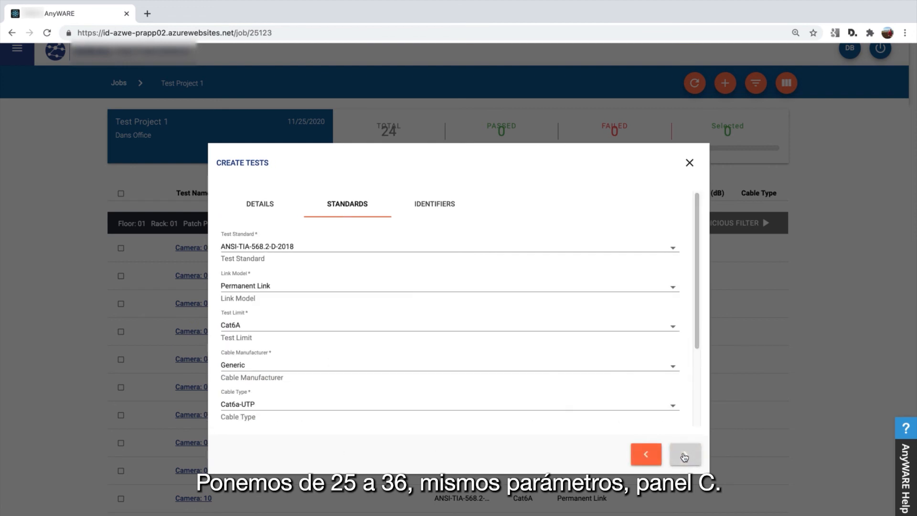
pyautogui.click(686, 456)
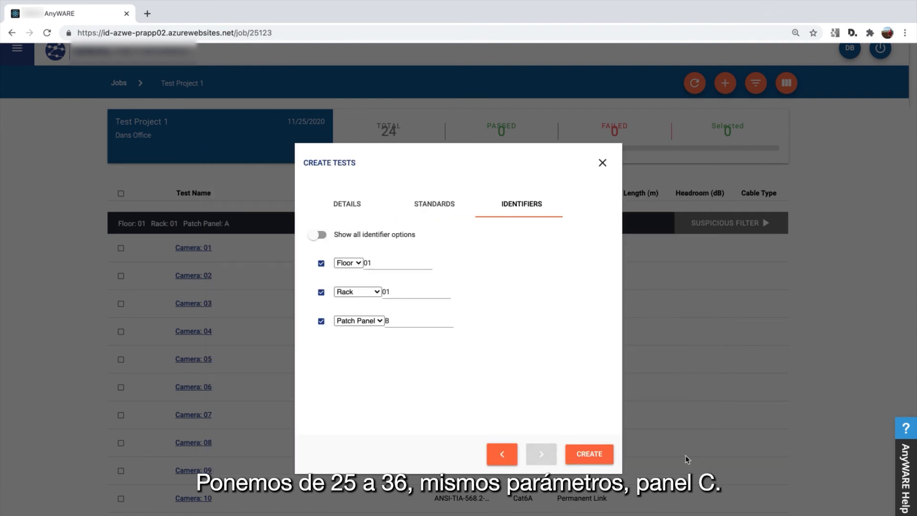
pyautogui.click(405, 326)
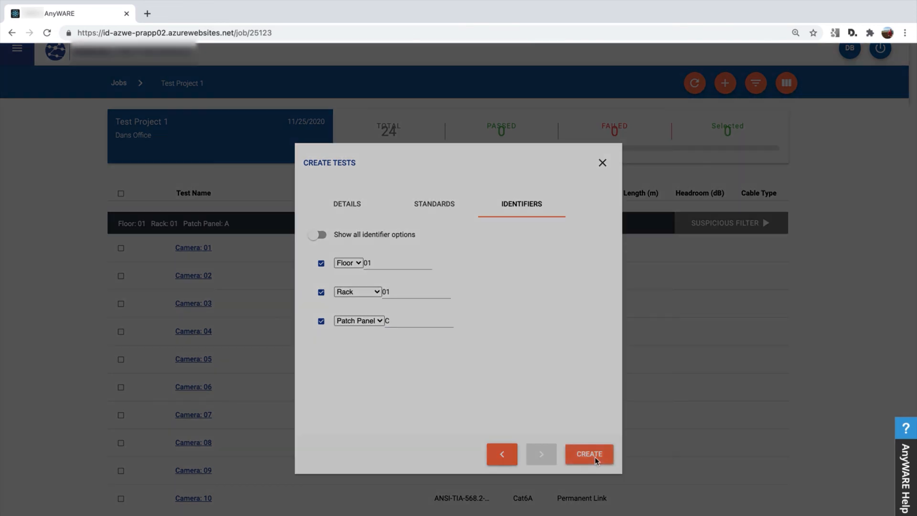
pyautogui.click(589, 454)
# Check panel C's Camera tests, then return to Jobs and enable sync for Test Project 1
pyautogui.scroll(-2, 564, 392)
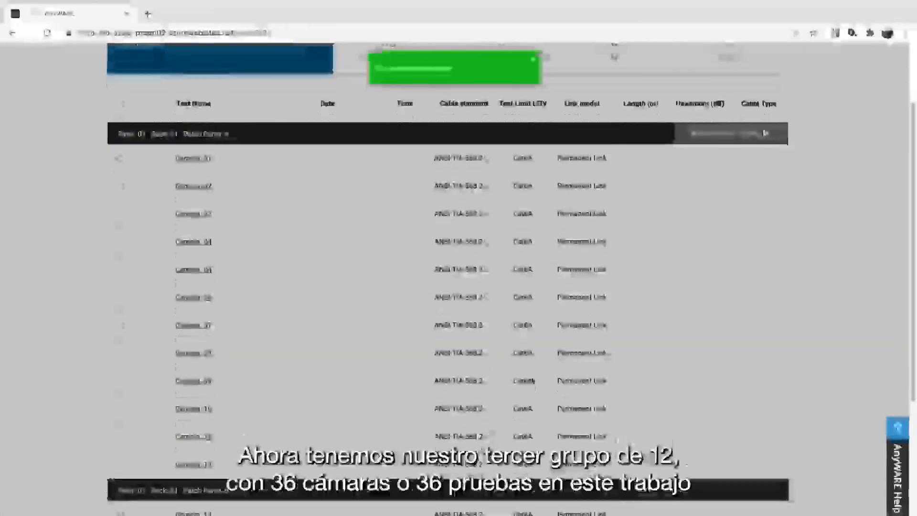
pyautogui.scroll(-10, 511, 334)
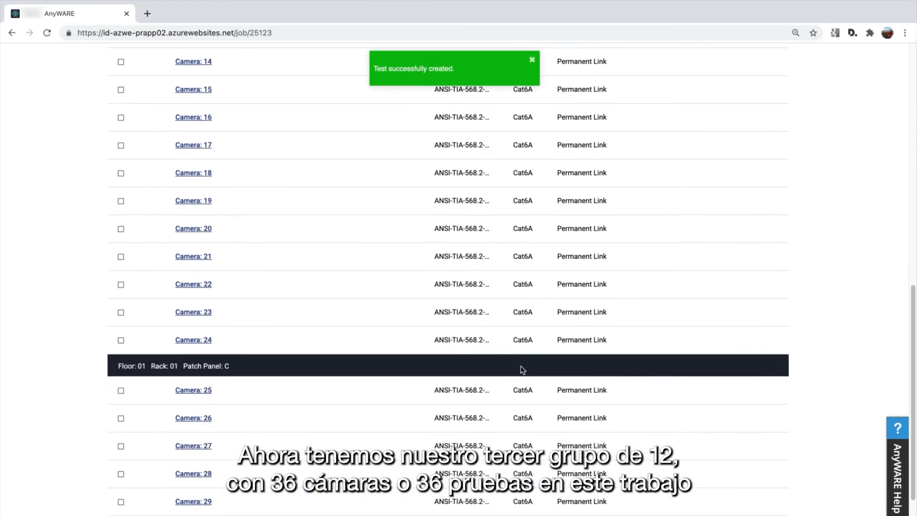
pyautogui.scroll(-4, 522, 369)
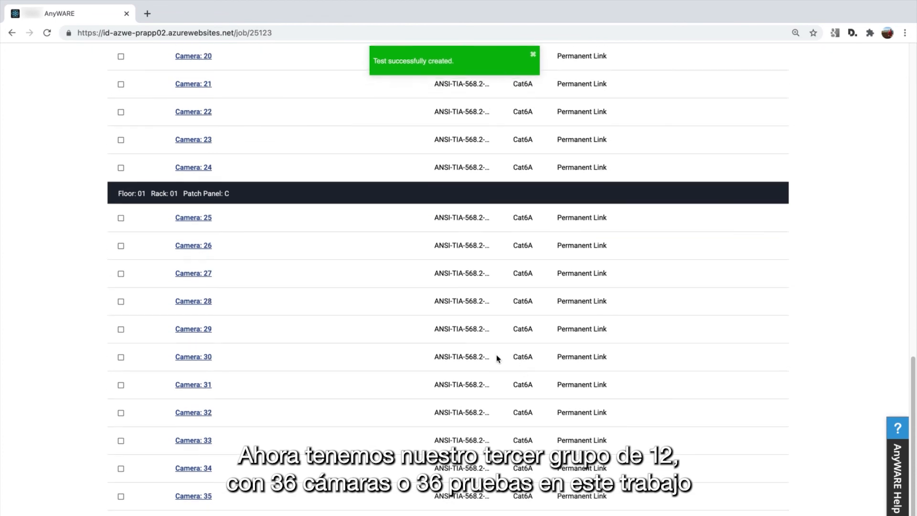
pyautogui.scroll(2, 497, 359)
pyautogui.scroll(9, 476, 367)
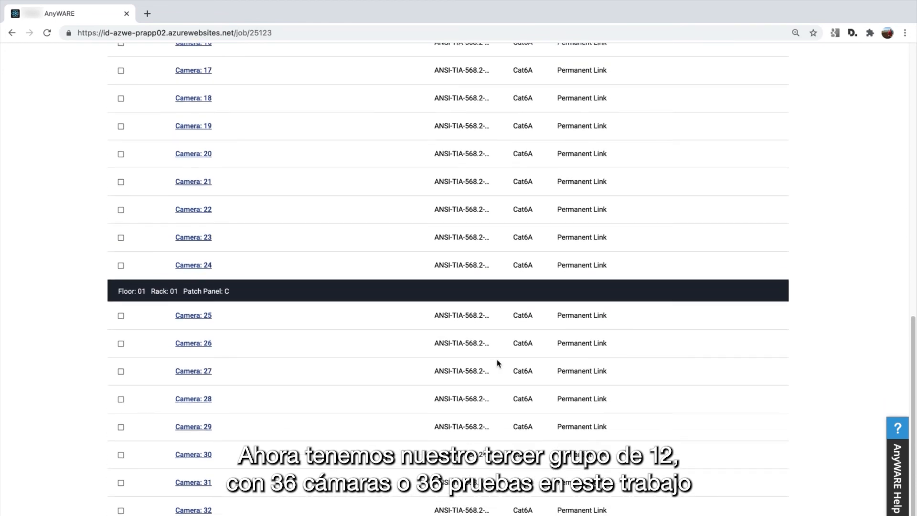
pyautogui.scroll(5, 525, 317)
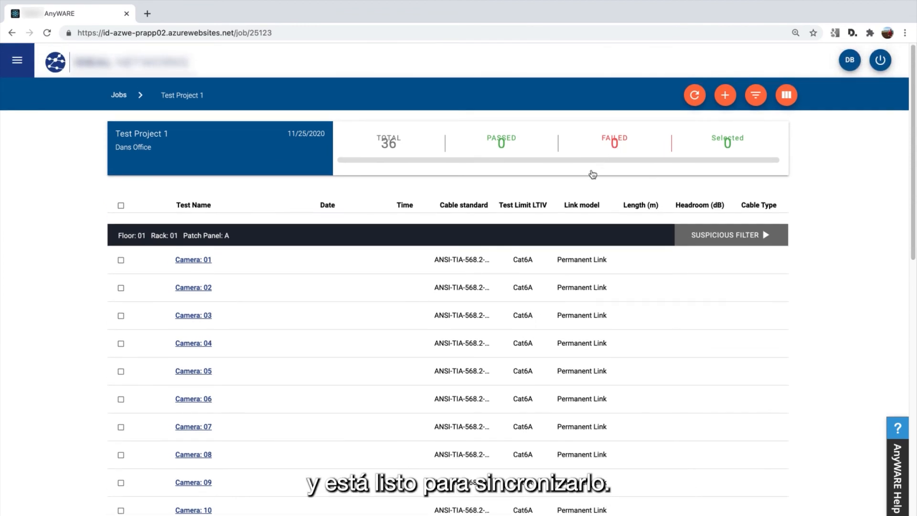
pyautogui.click(123, 96)
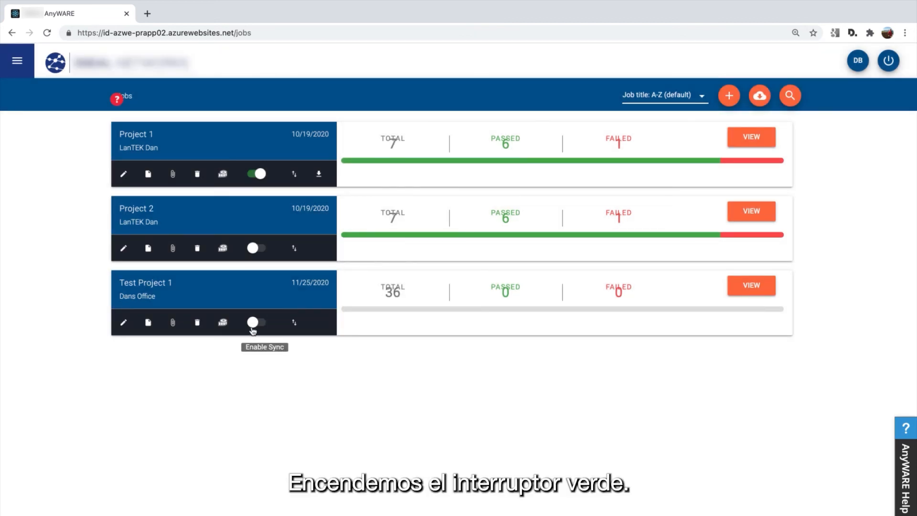
pyautogui.click(254, 324)
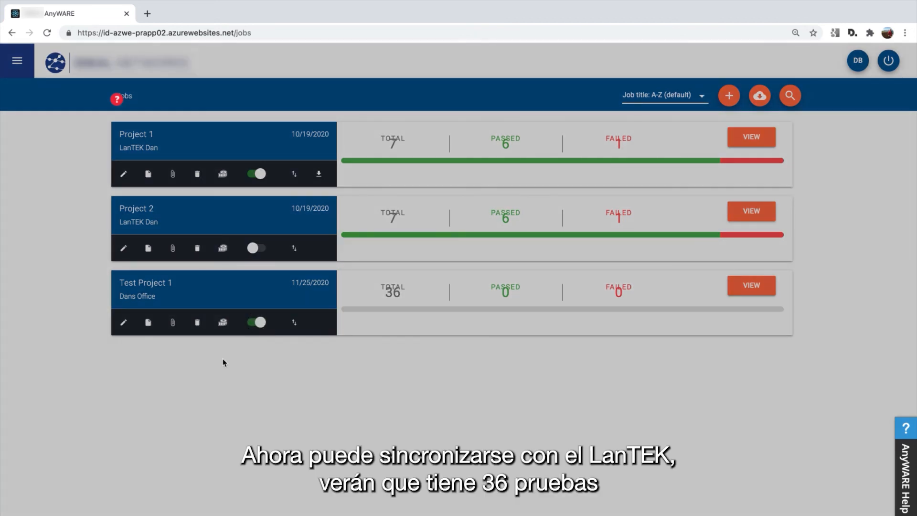